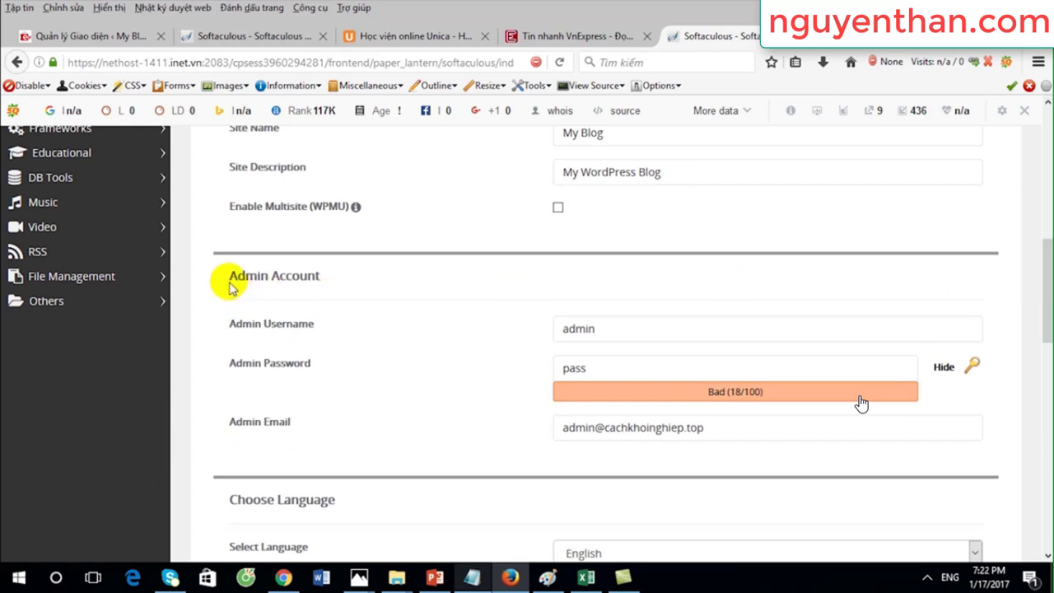
Empty the prefilled Admin Password field, then bring up the PowerPoint lecture on slide 4.
left_click(642, 340)
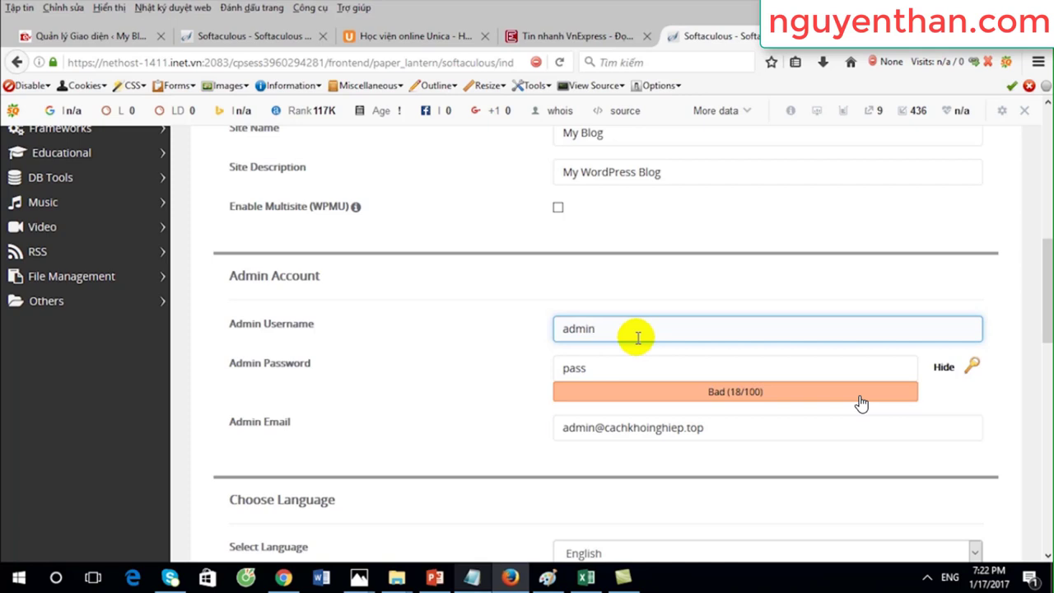
left_click(605, 366)
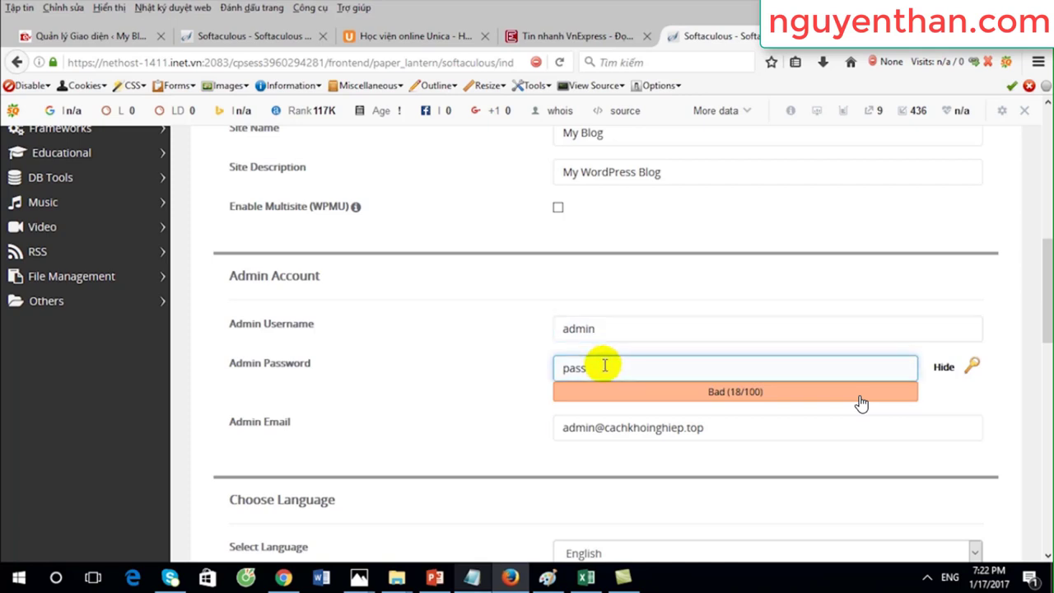
key("BackSpace")
key("BackSpace")
key("BackSpace")
key("BackSpace")
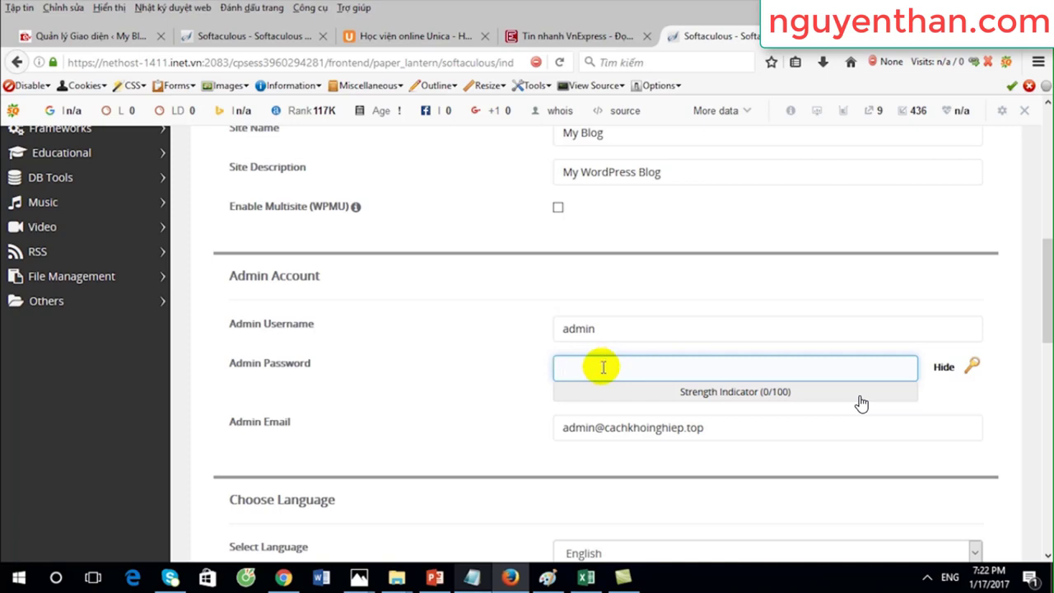
left_click(434, 577)
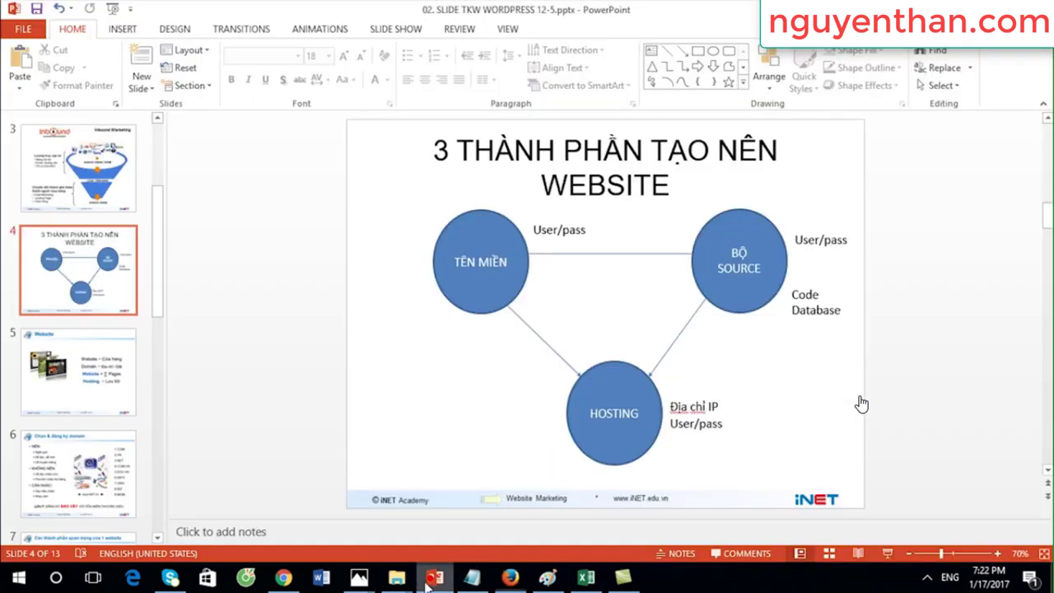
Point out the Code Database box on slide 4, then return to the Softaculous form.
left_click(823, 292)
left_click(786, 364)
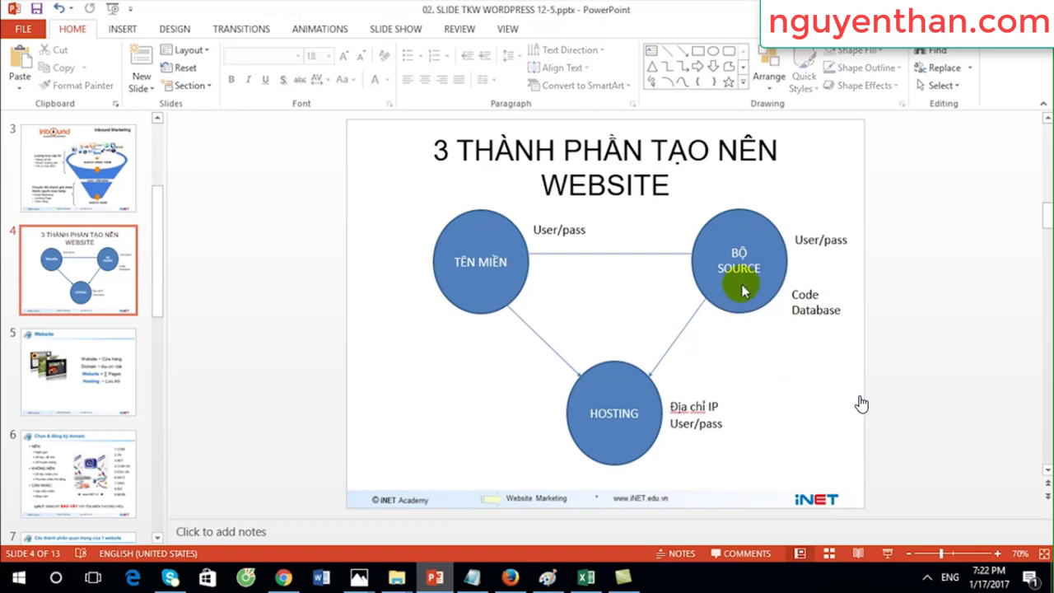
mouse_move(439, 587)
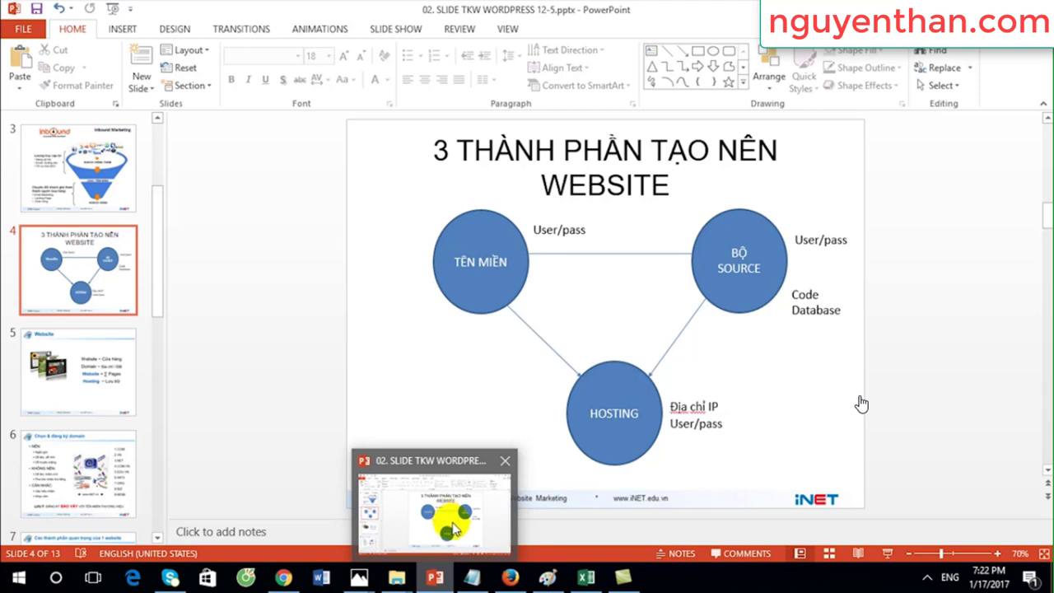
left_click(473, 507)
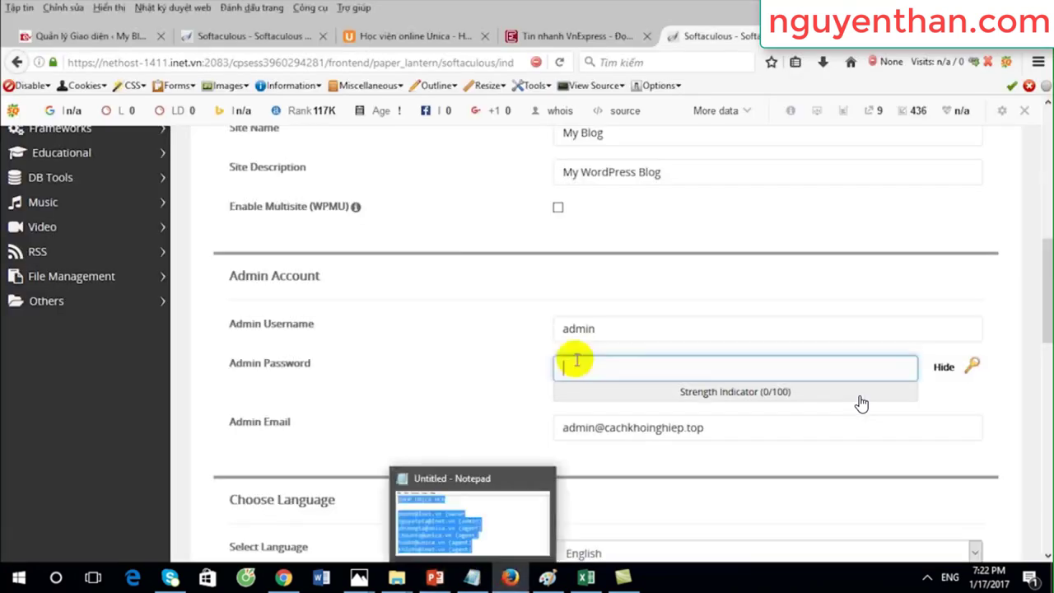
Replace the short admin password with a longer one rated Strong (98/100).
left_click(576, 362)
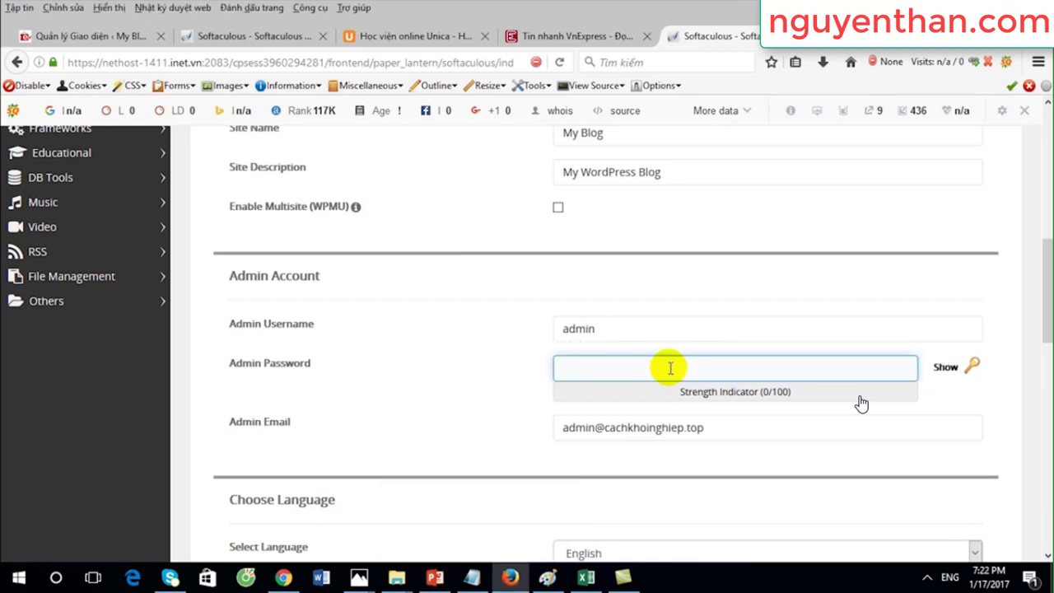
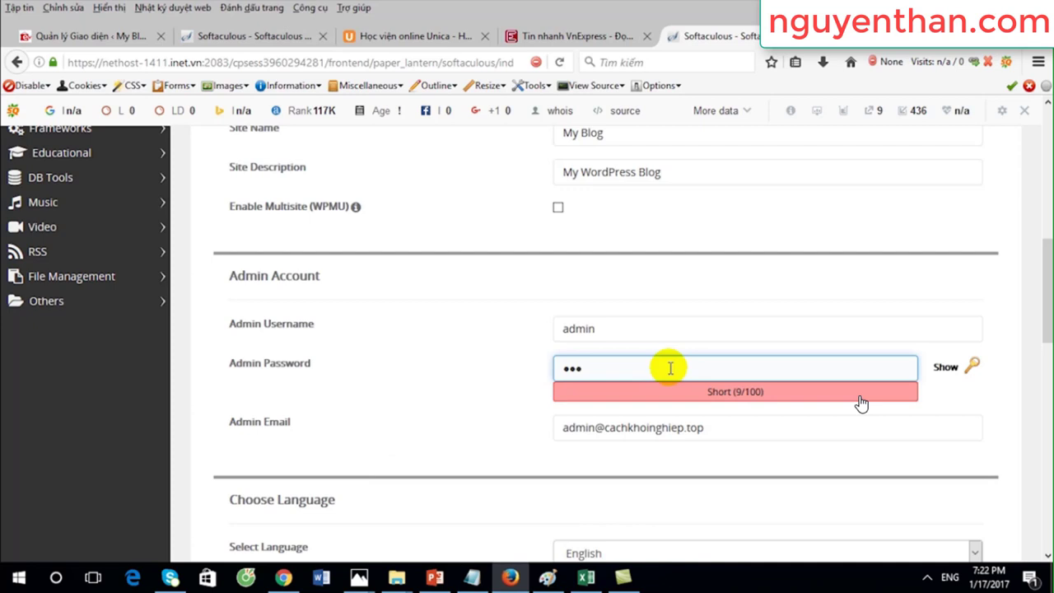
key("BackSpace")
key("BackSpace")
key("BackSpace")
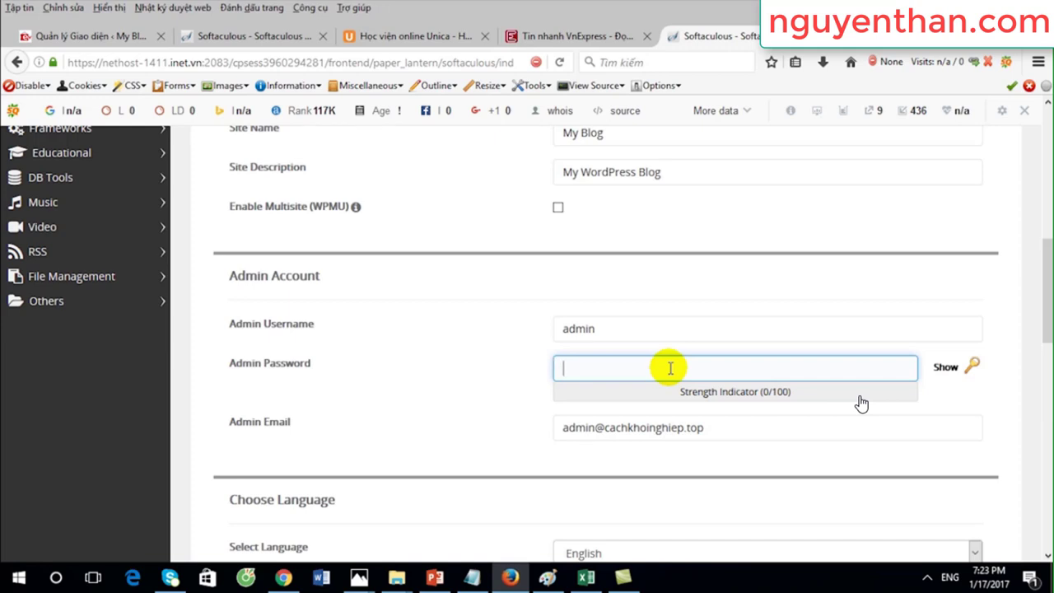
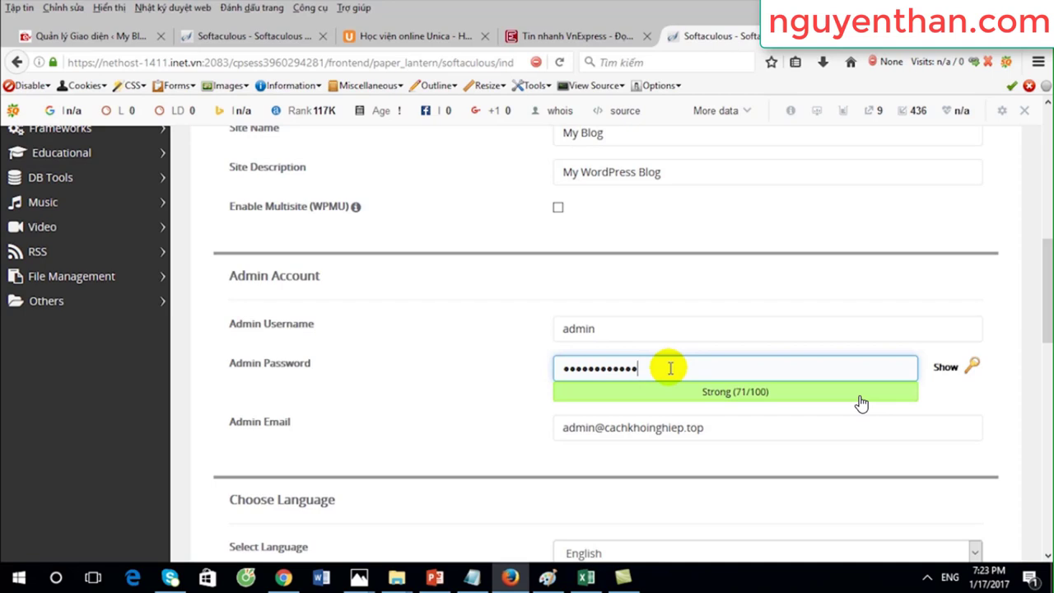
scroll(861, 402, "down", 4)
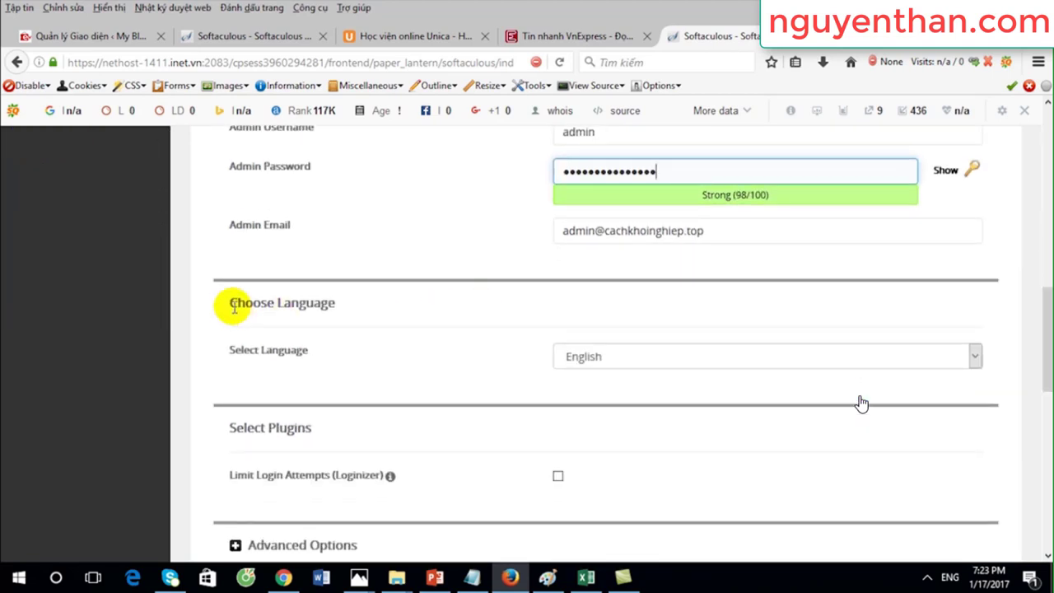
Pick Vietnamese from the bottom of the Select Language list.
left_click(974, 356)
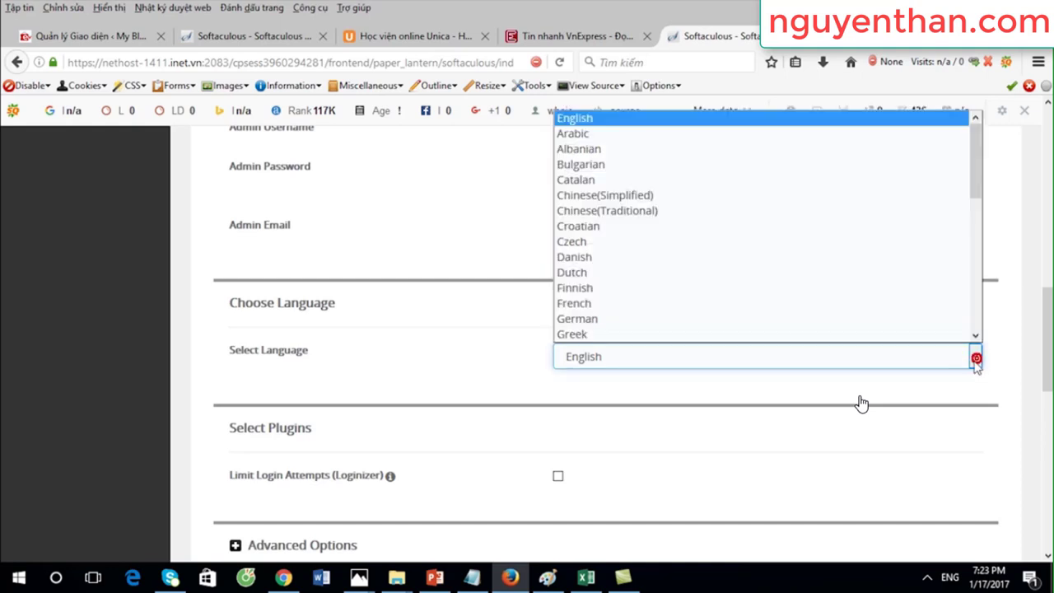
left_click_drag(978, 218, 980, 320)
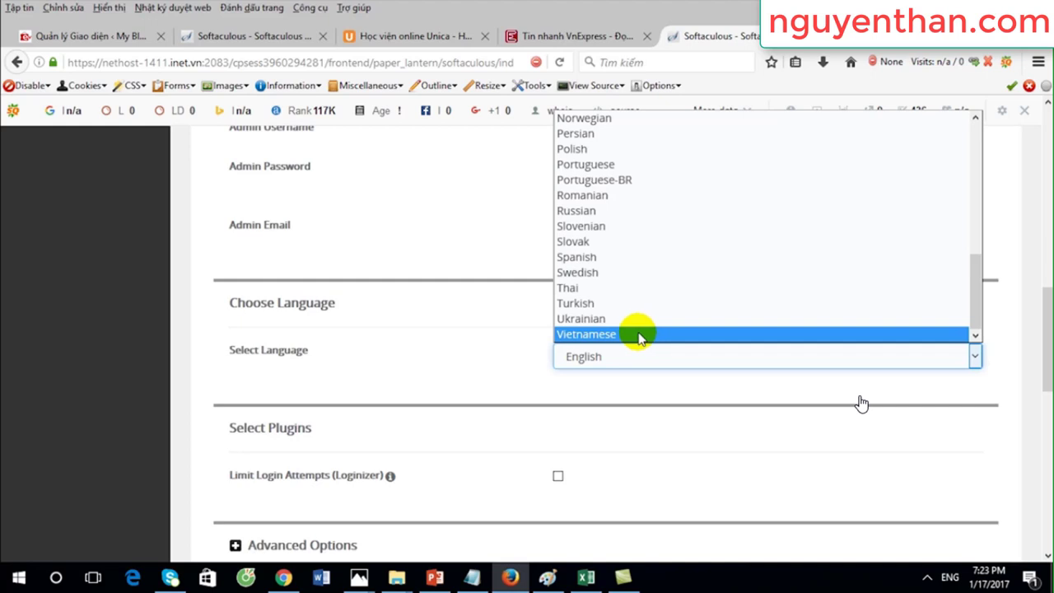
left_click(639, 335)
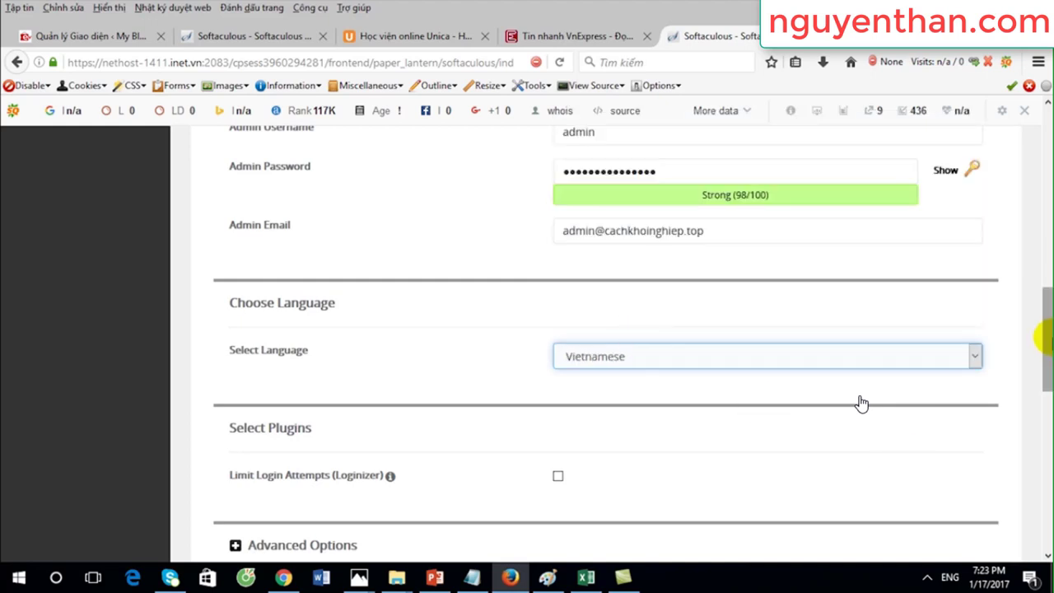
left_click_drag(1045, 336, 1048, 364)
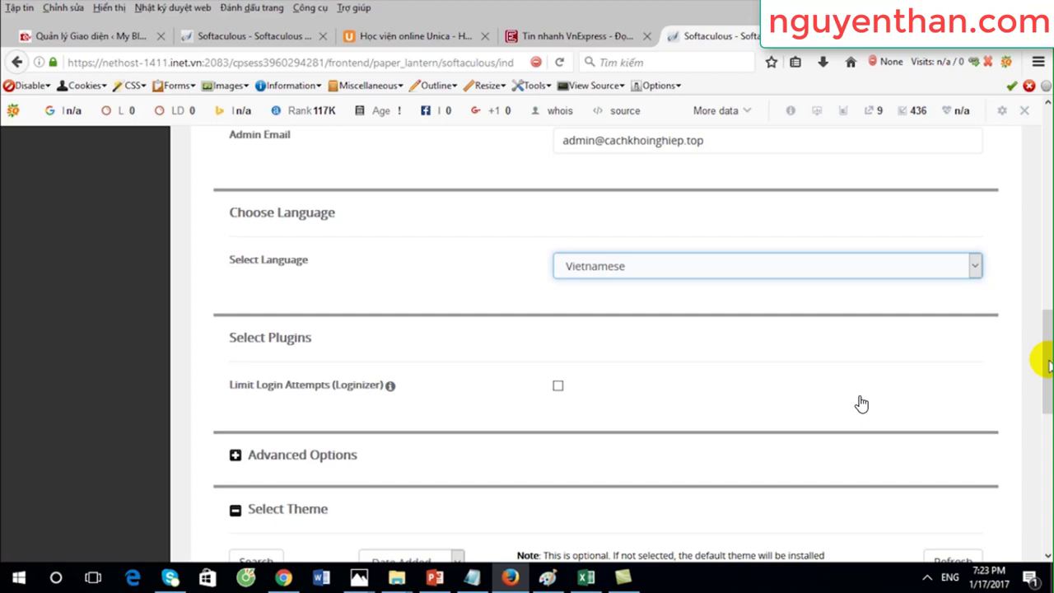
left_click_drag(1048, 364, 1035, 288)
Check the In Directory, Admin Password and Admin Email entries, then submit the installation.
left_click(567, 264)
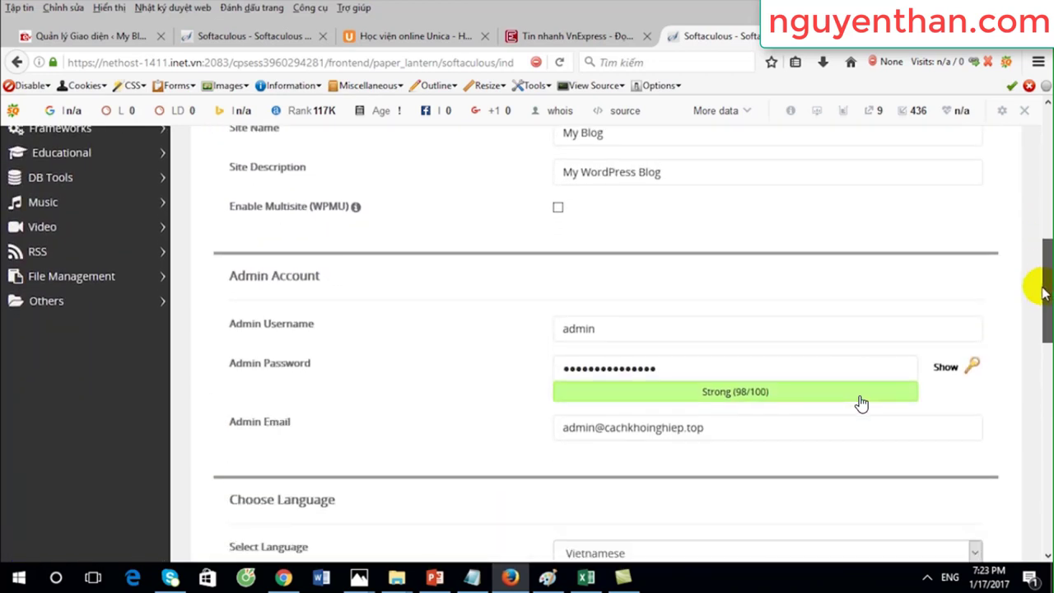
left_click(647, 359)
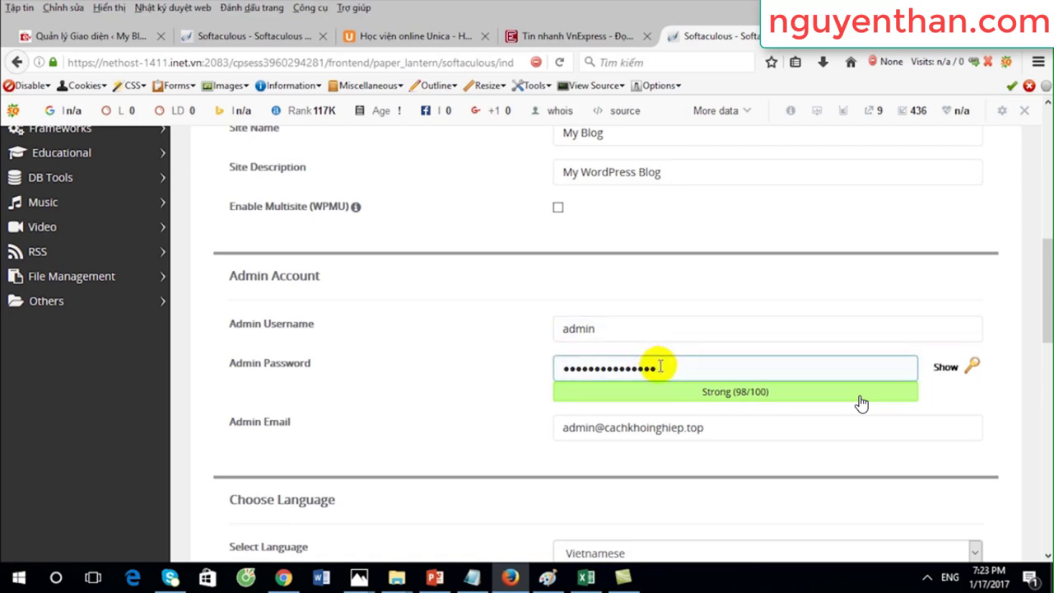
left_click(828, 426)
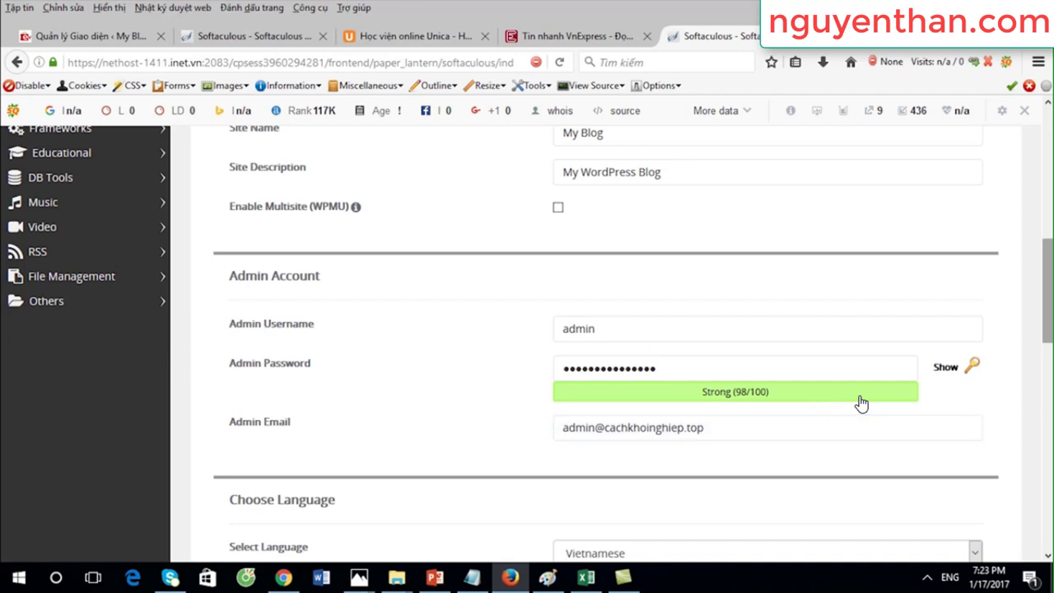
left_click_drag(1046, 287, 1046, 338)
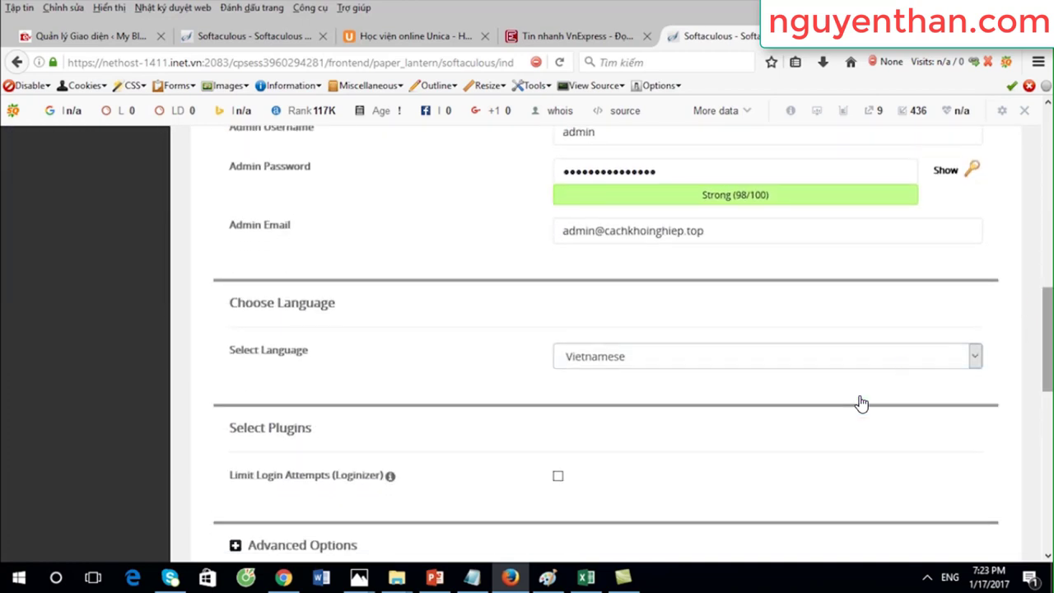
left_click_drag(1046, 334, 1036, 483)
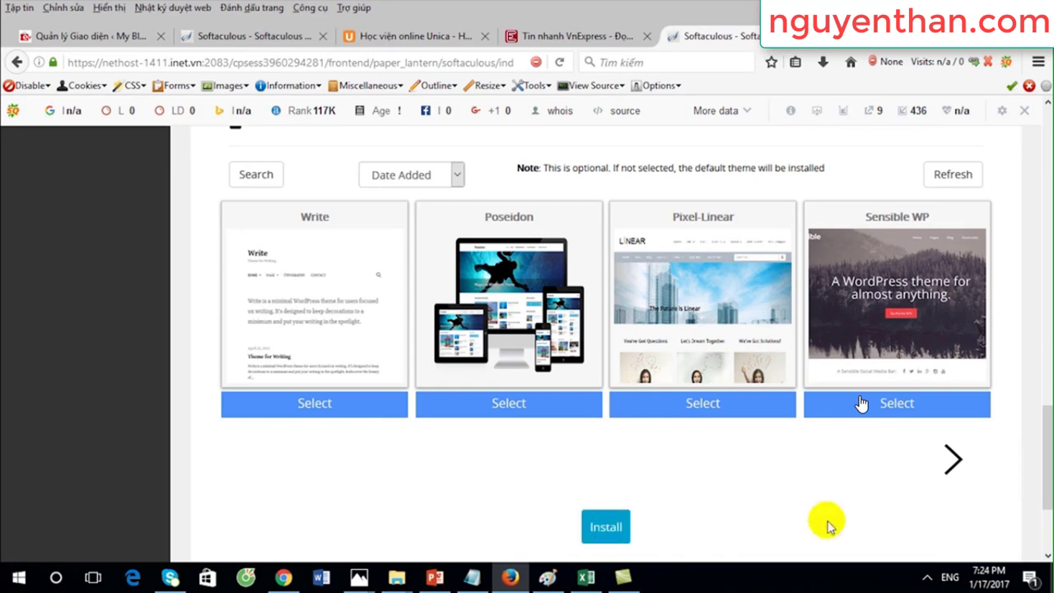
left_click_drag(1048, 462, 1017, 509)
left_click(614, 466)
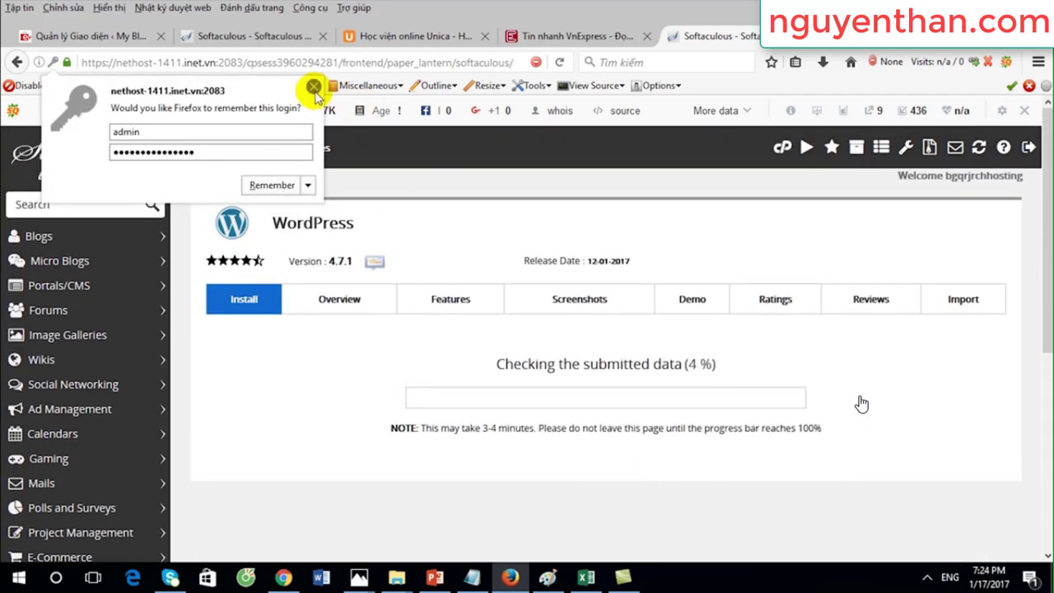
Dismiss the save-login prompt and read the success page listing cachkhoinghiep.top and its /wp-admin/ URL.
left_click(313, 87)
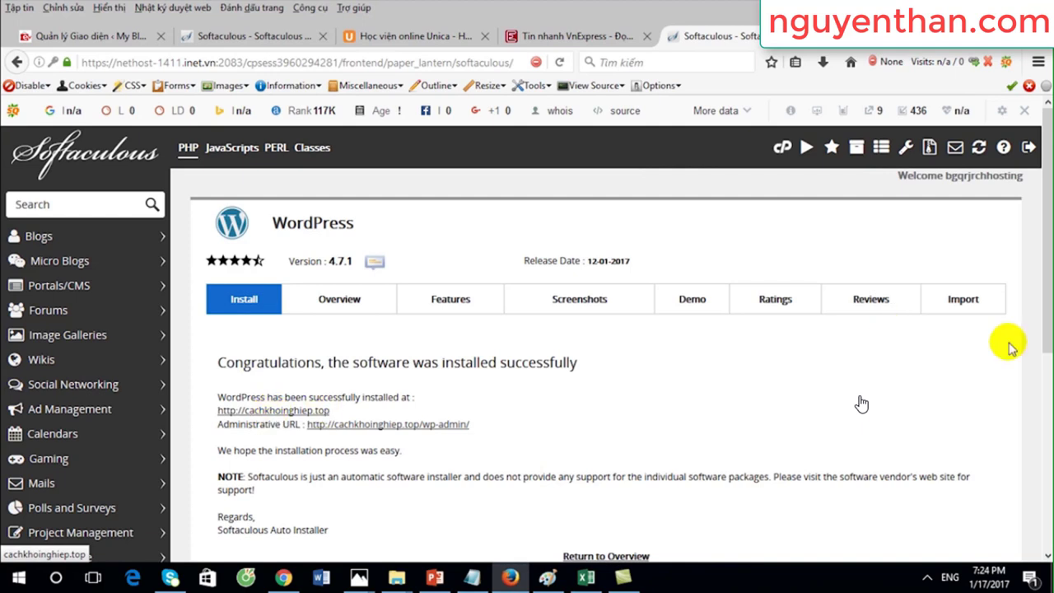
scroll(859, 400, "down", 1)
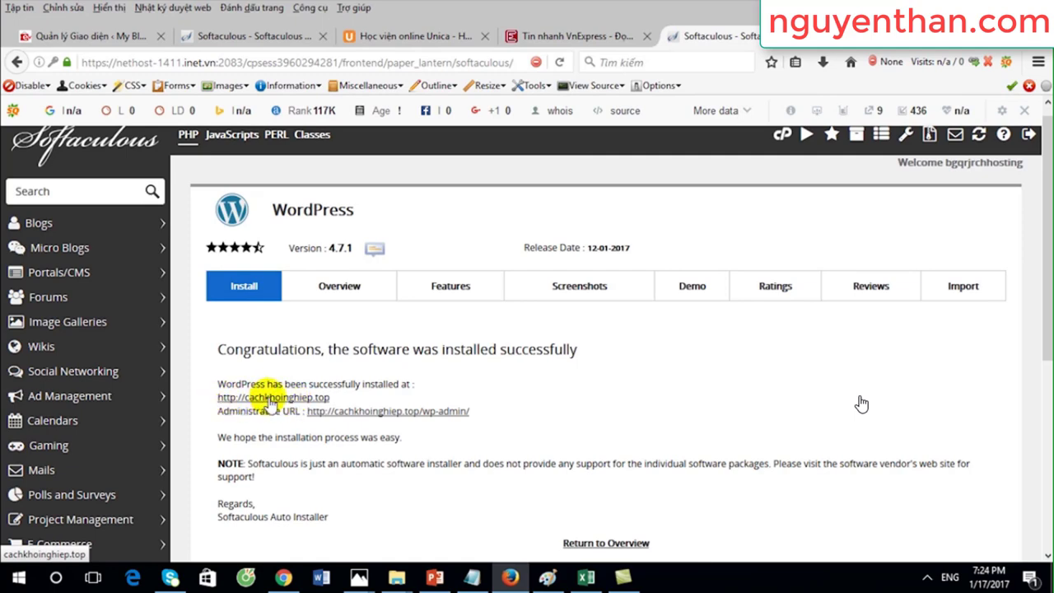
Browse the My Blog home page to its footer, then follow the cachkhoinghiep.top/wp-admin/ link.
left_click(271, 399)
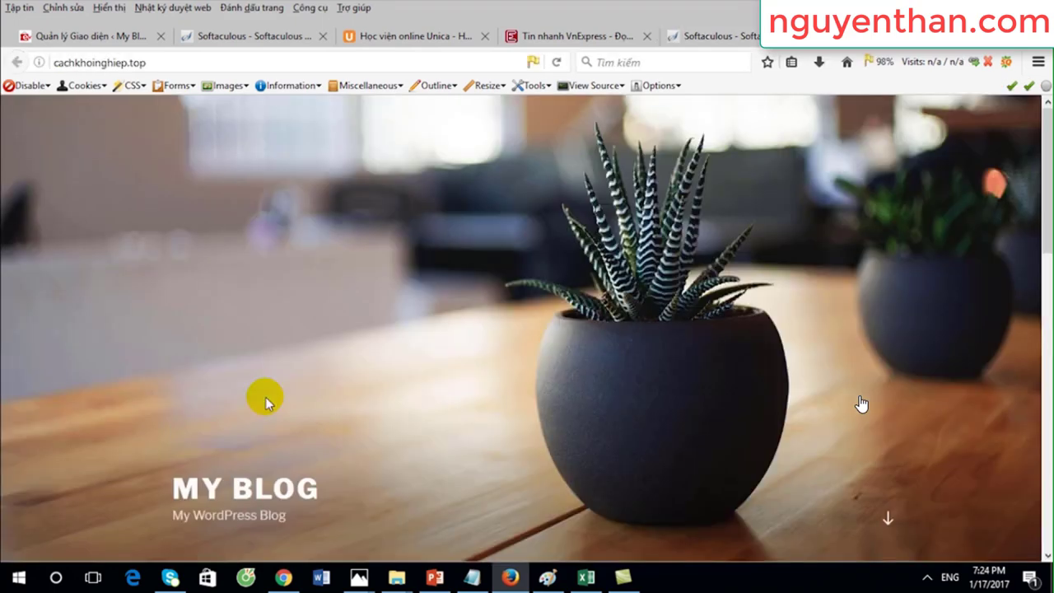
left_click_drag(1047, 198, 1044, 313)
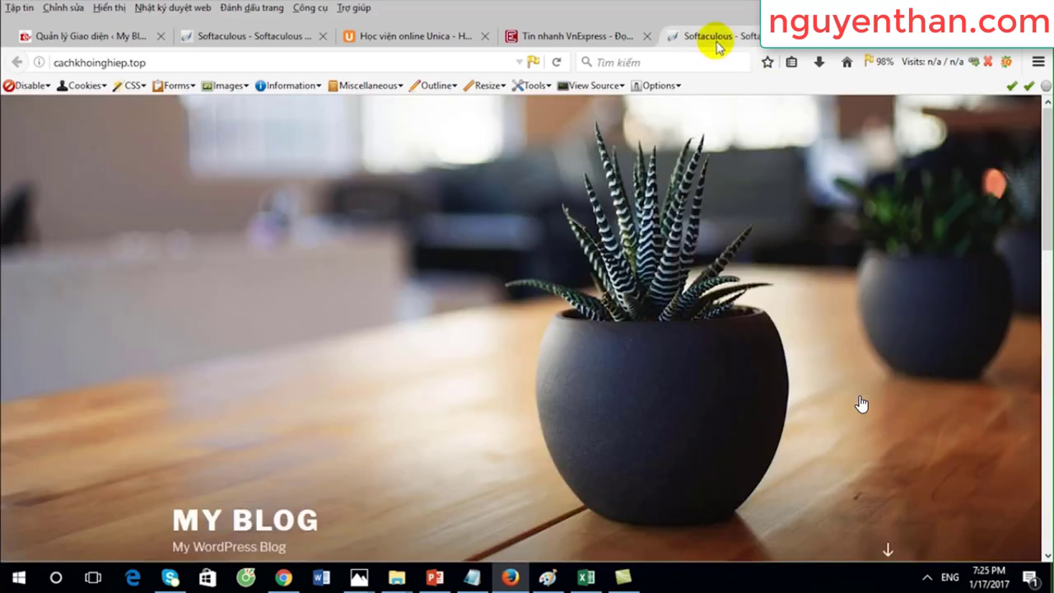
left_click(723, 37)
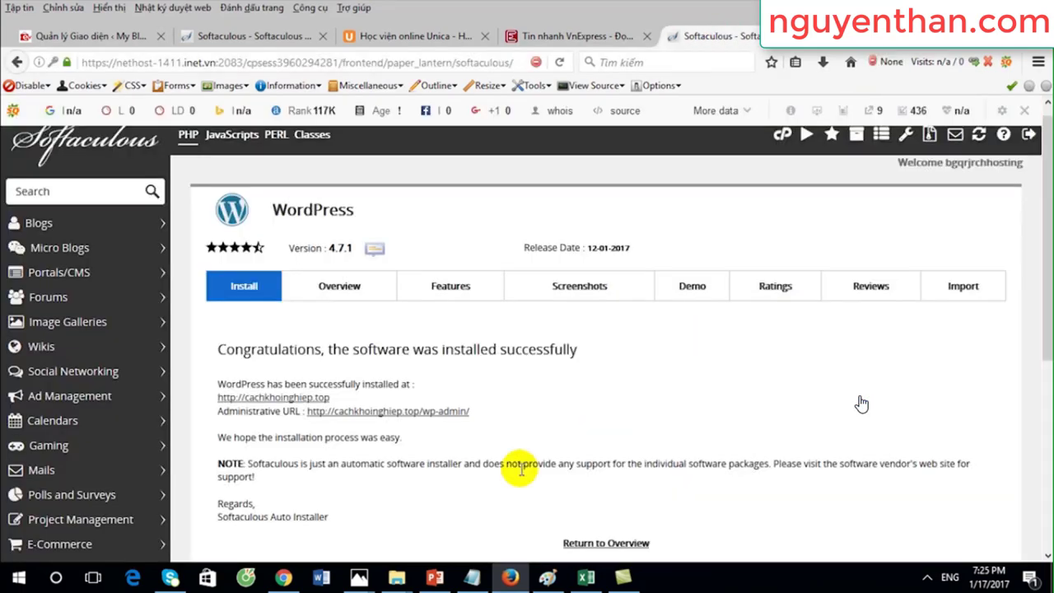
left_click(402, 407)
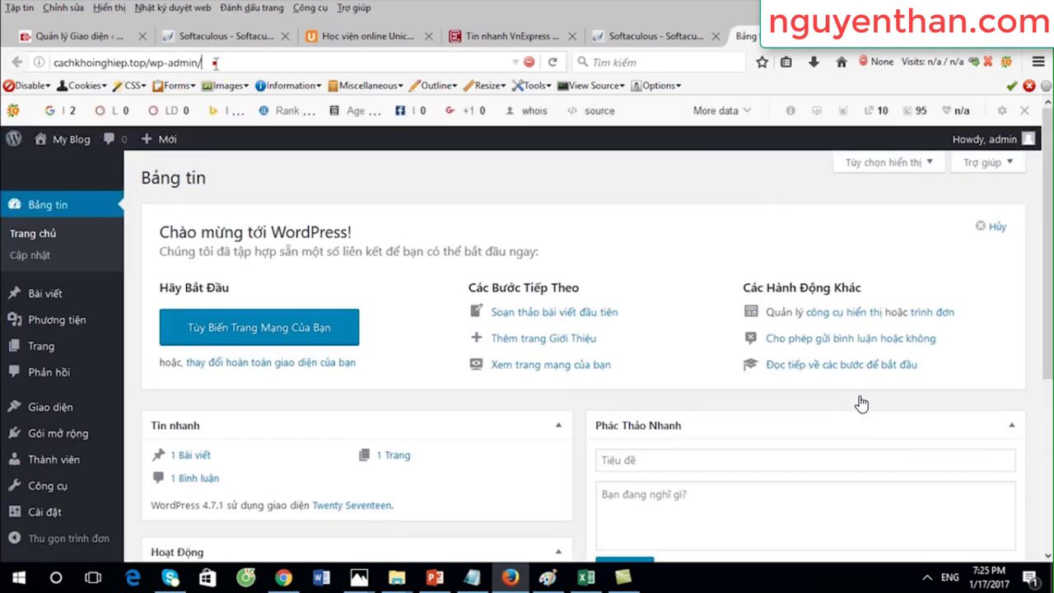
Select the wp-admin address, close all three Chrome tabs, and relaunch Chrome.
left_click(212, 63)
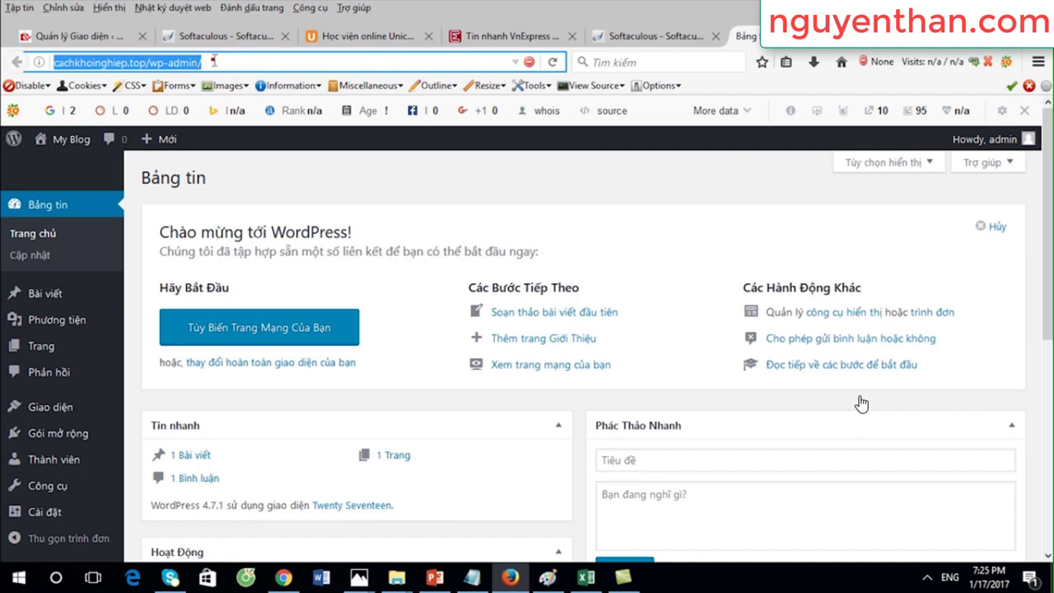
left_click_drag(216, 60, 36, 59)
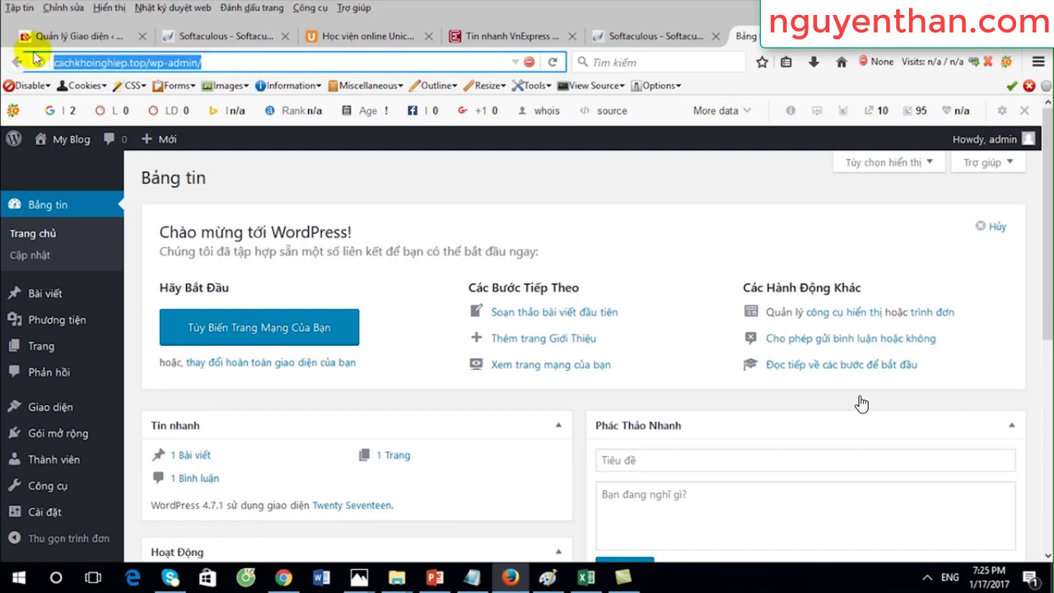
left_click(282, 576)
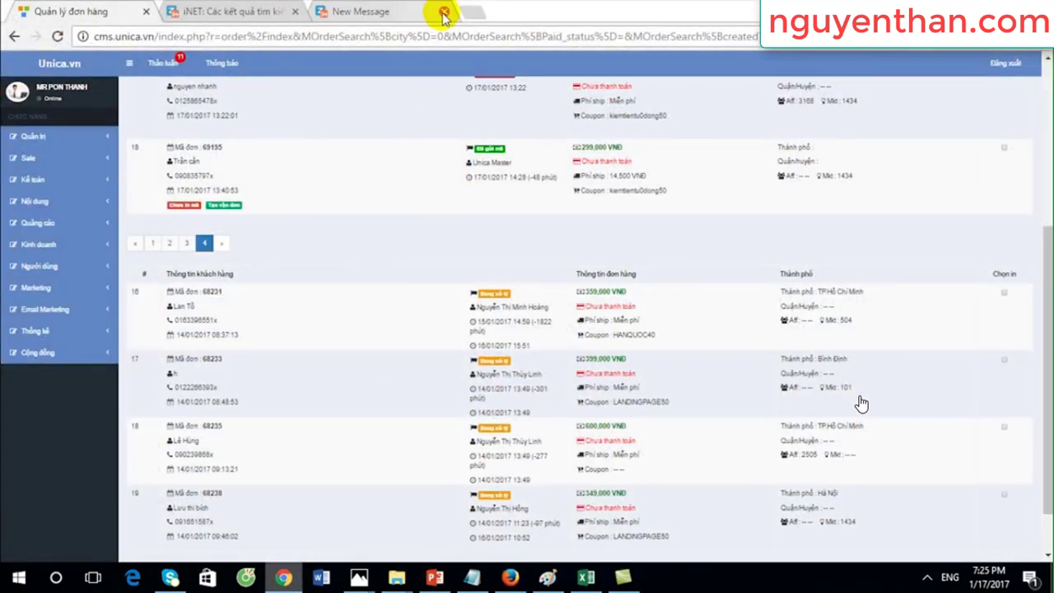
left_click(295, 12)
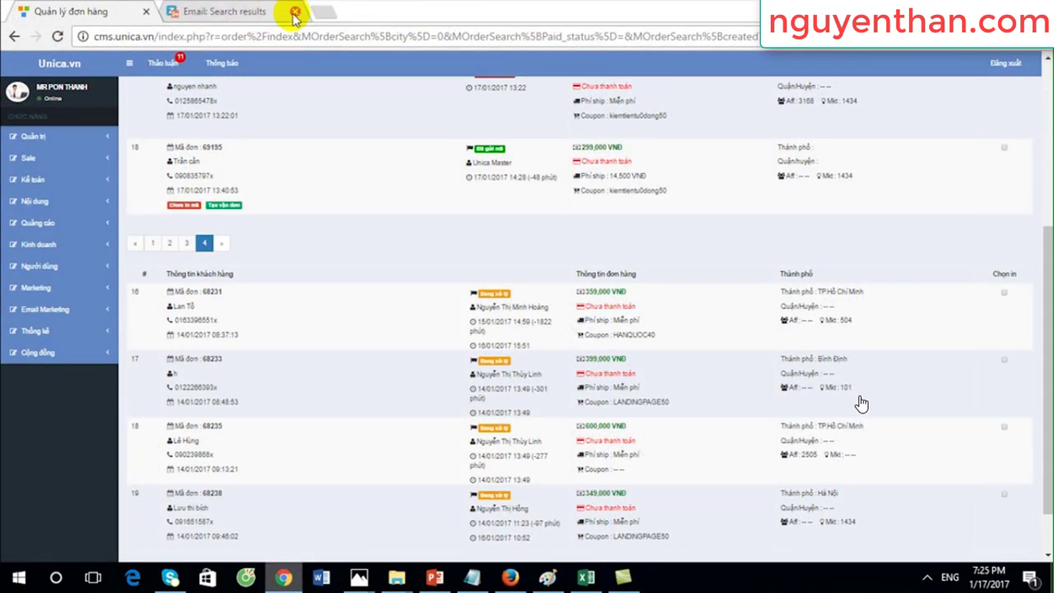
left_click(295, 11)
left_click(146, 11)
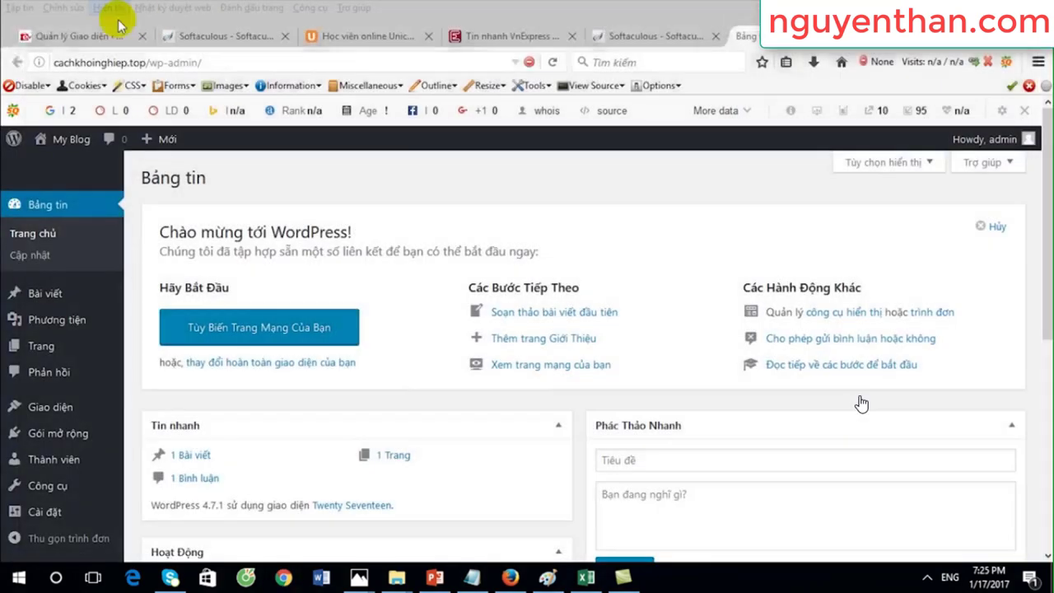
left_click(283, 577)
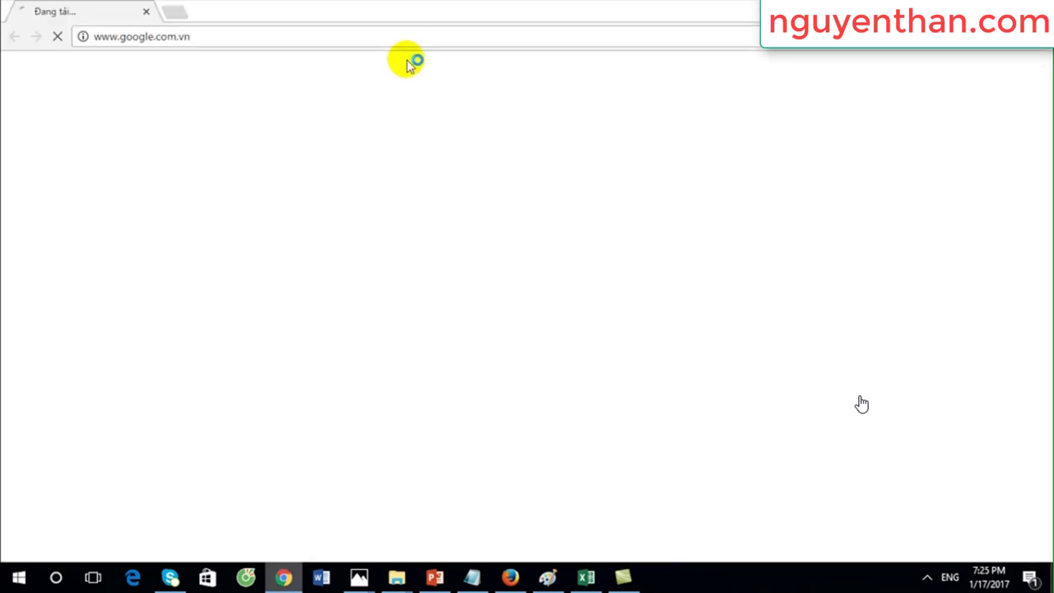
Load cachkhoinghiep.top/wp-admin in Chrome.
left_click(407, 37)
type("cachkhoinghiep.top/wp-admin/")
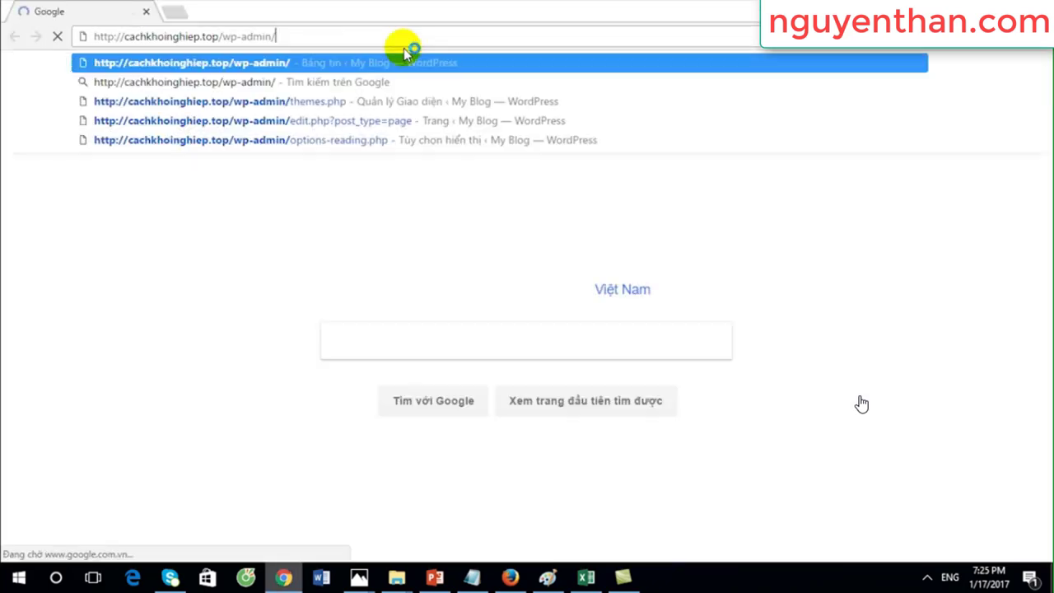
key("Return")
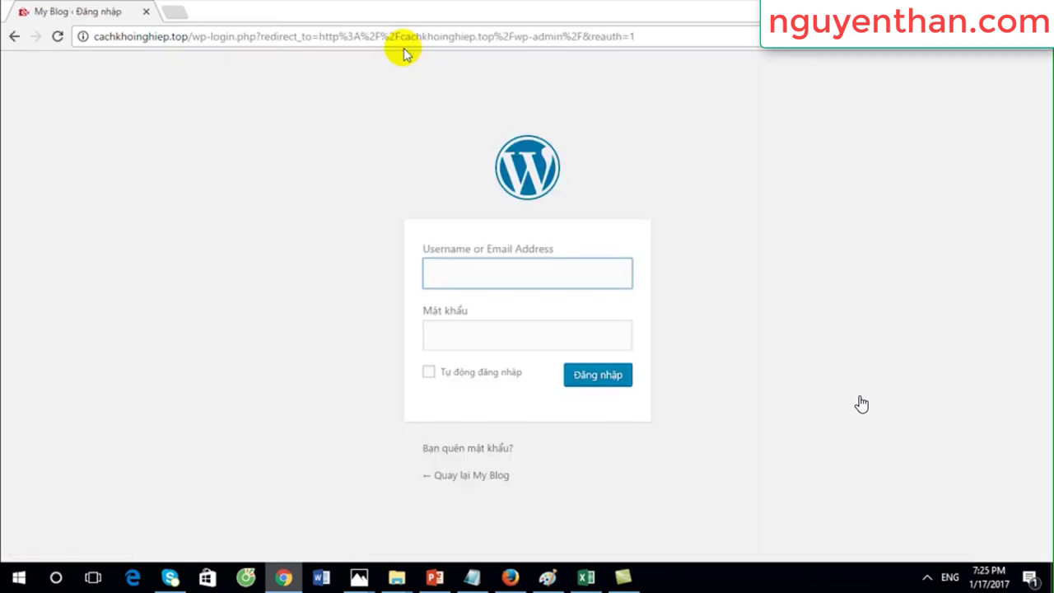
Sign in with the admin username and password, re-entering the password after it's rejected.
left_click(442, 272)
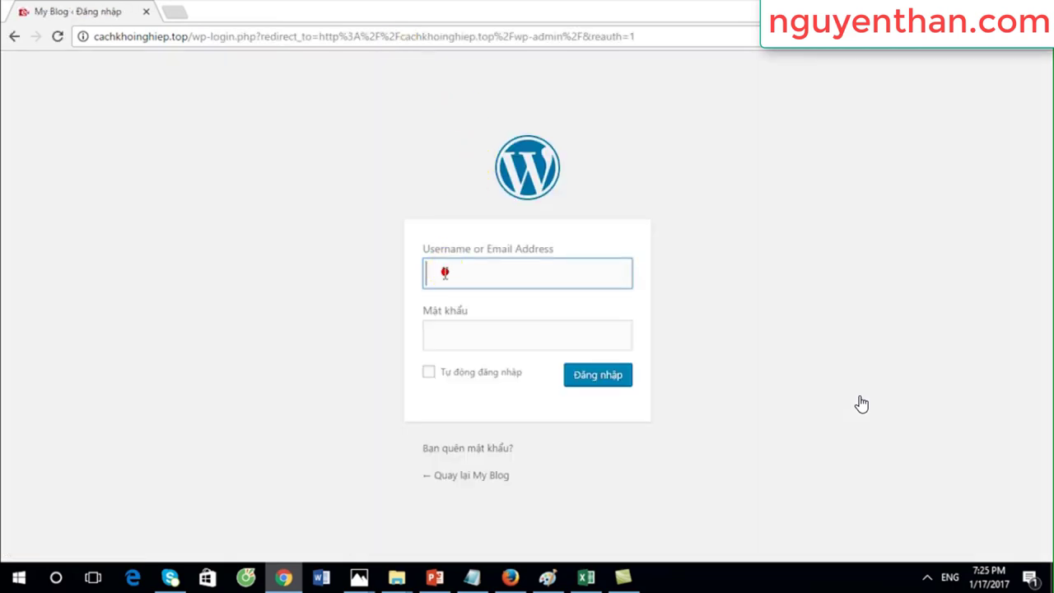
type("admin")
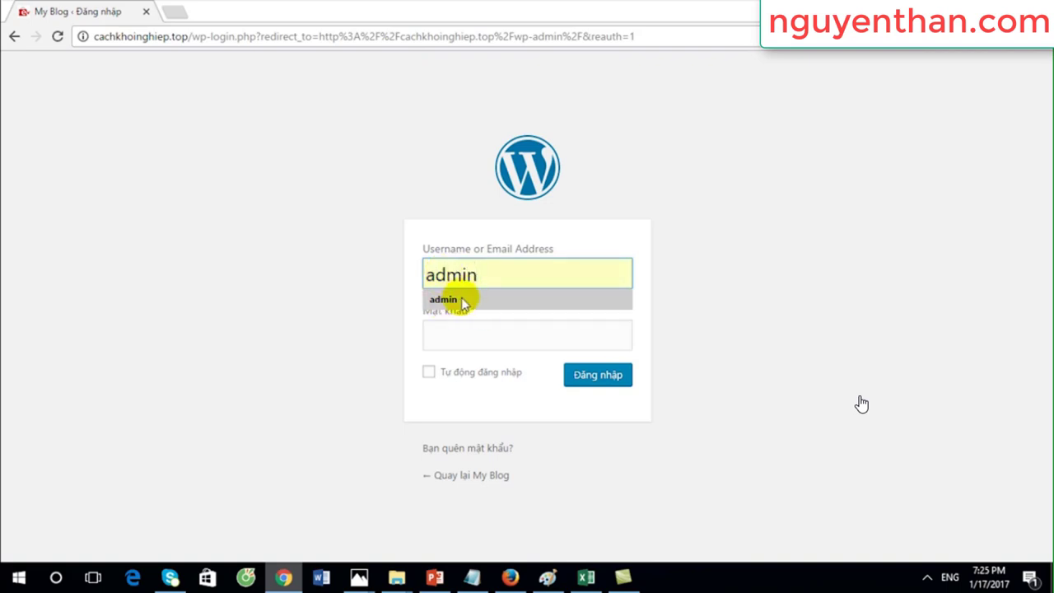
right_click(460, 336)
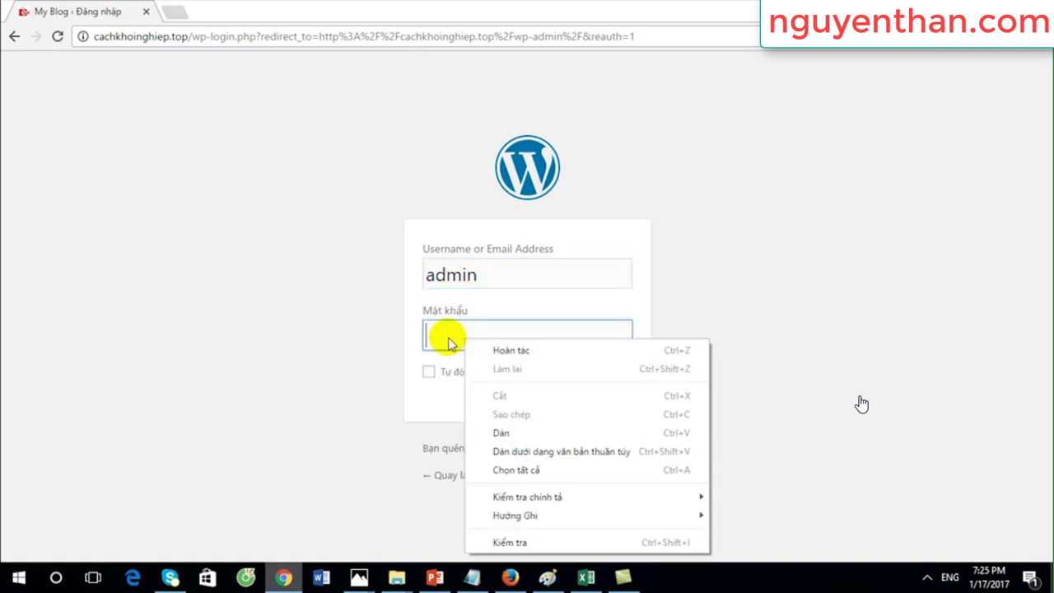
left_click(450, 338)
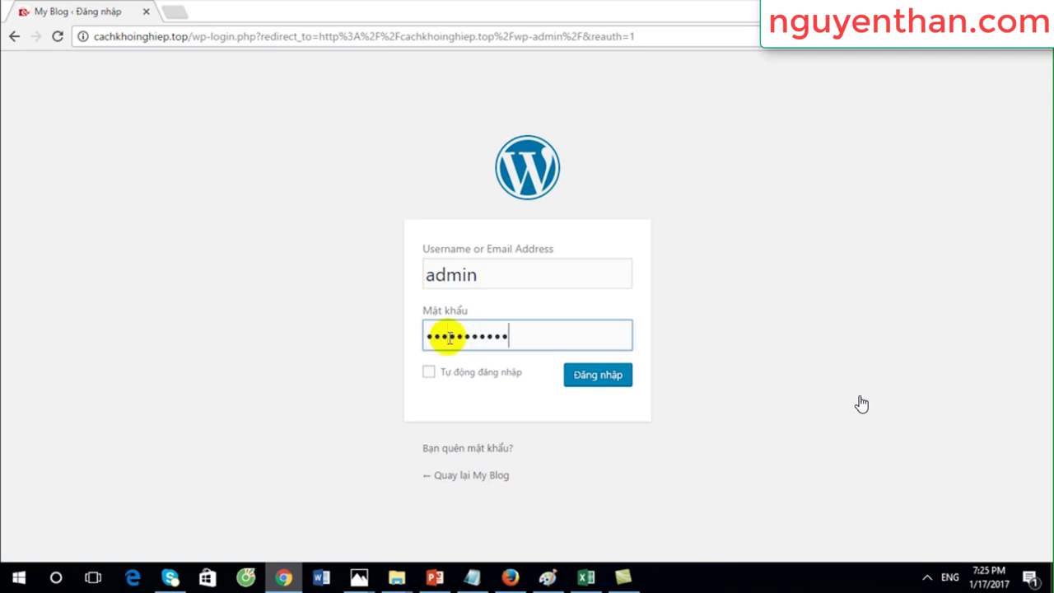
key("Return")
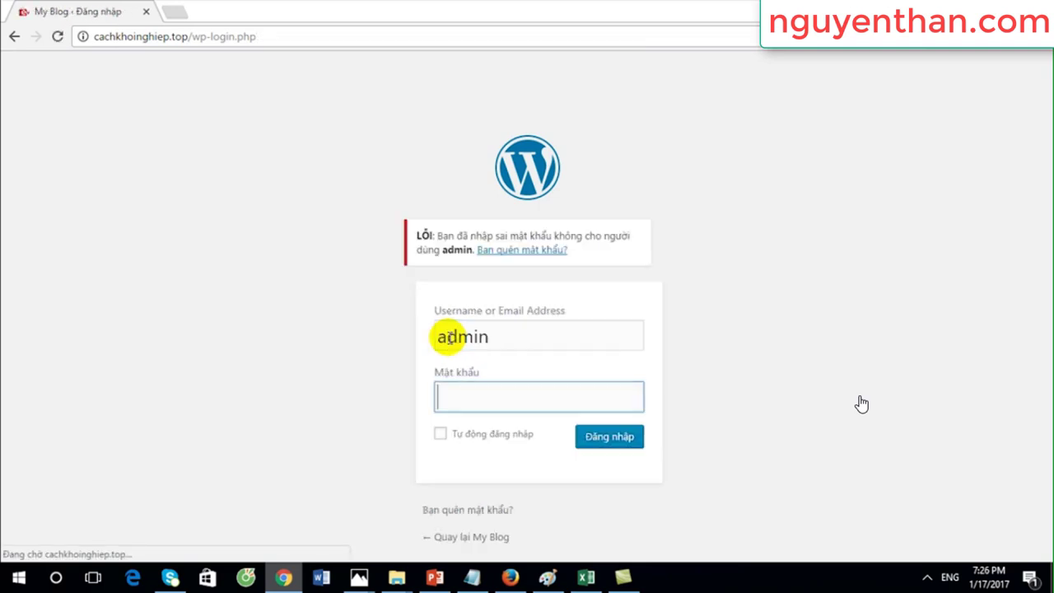
left_click(468, 402)
type("a")
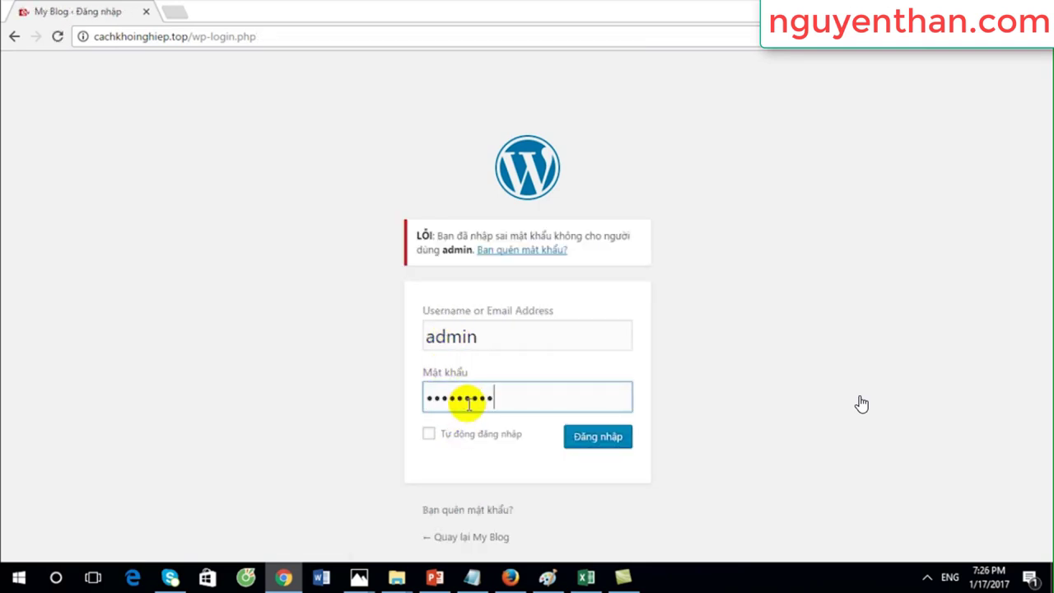
key("Return")
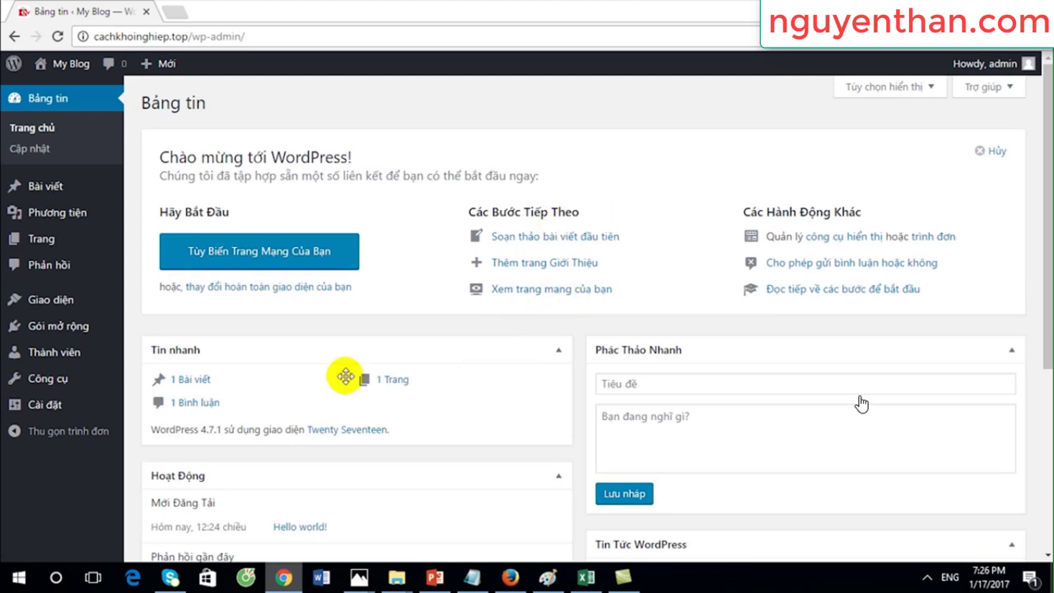
Return to Firefox's My Blog dashboard and scroll through its Hello world! post and sample comment.
key("alt+Tab")
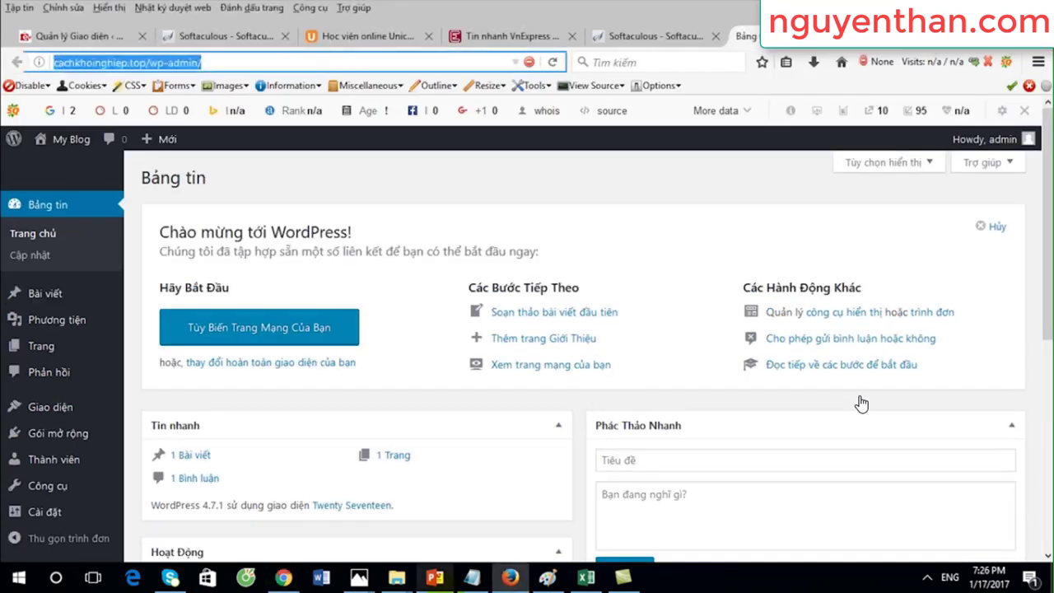
key("alt+Tab")
key("alt+Tab")
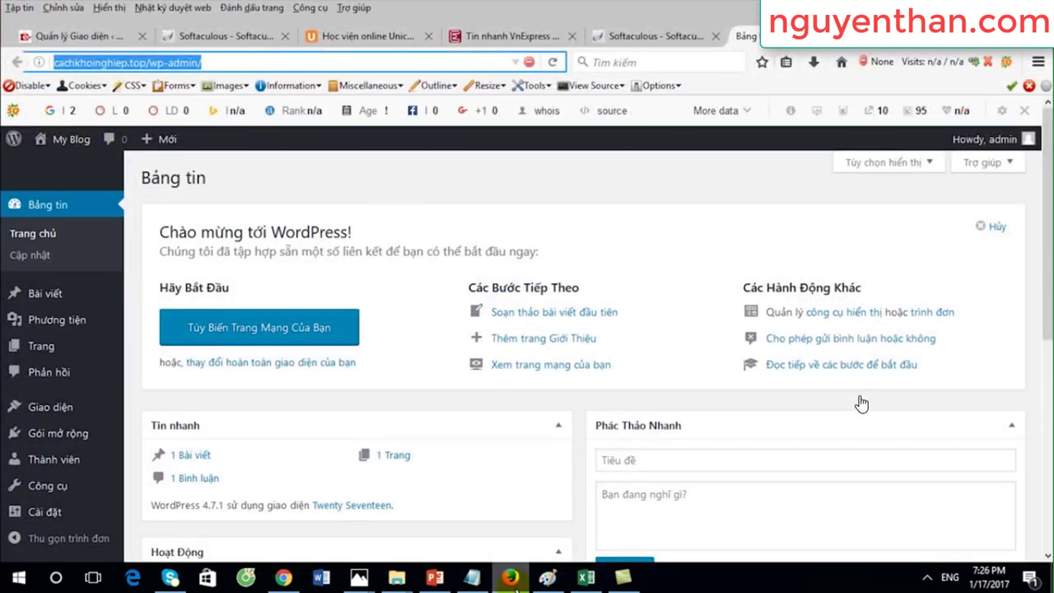
scroll(861, 404, "down", 5)
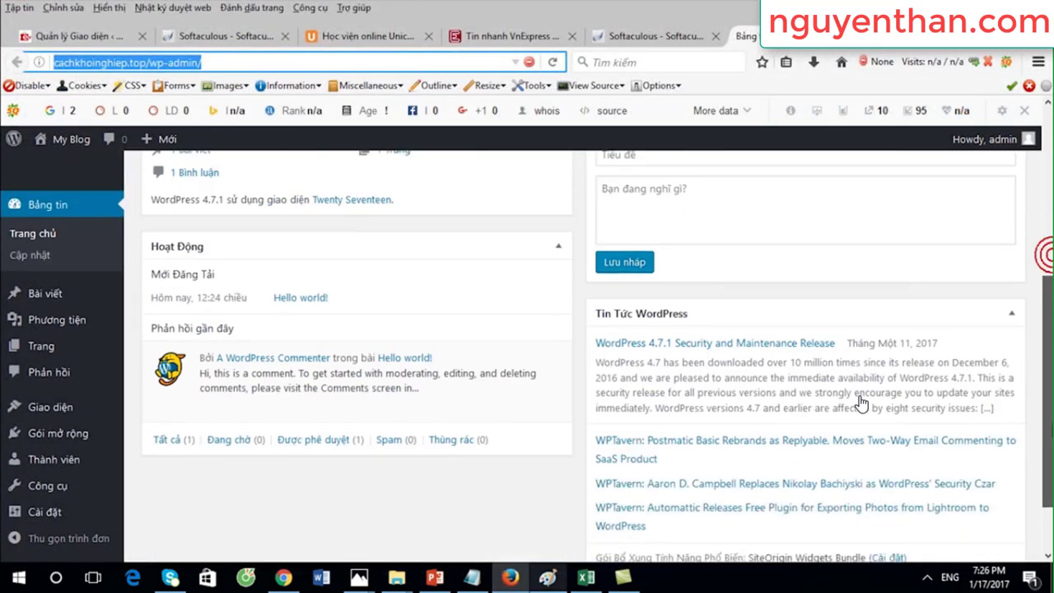
scroll(861, 403, "up", 5)
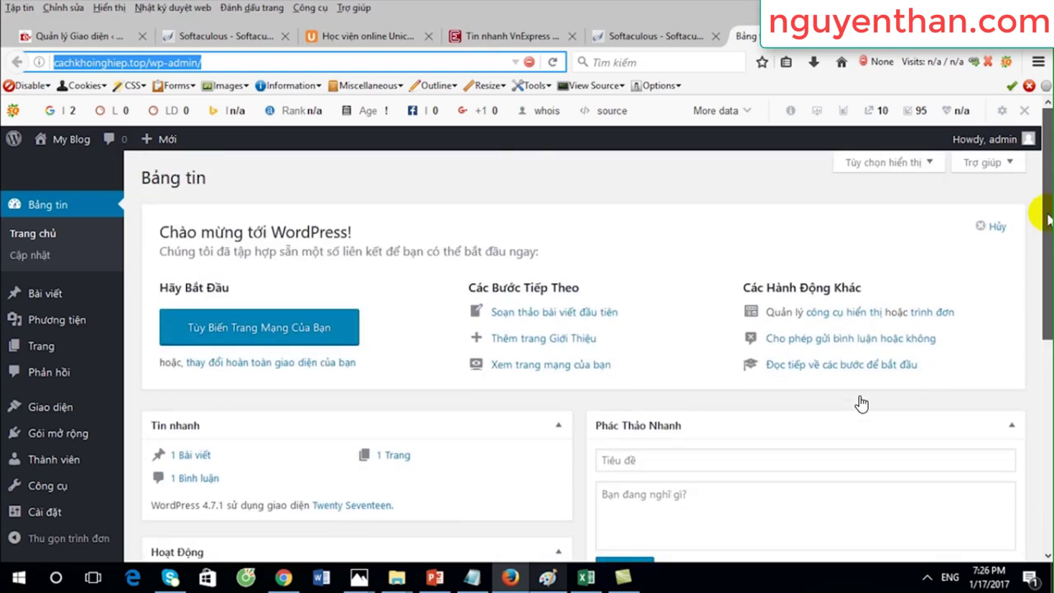
scroll(861, 403, "down", 5)
scroll(1022, 393, "down", 5)
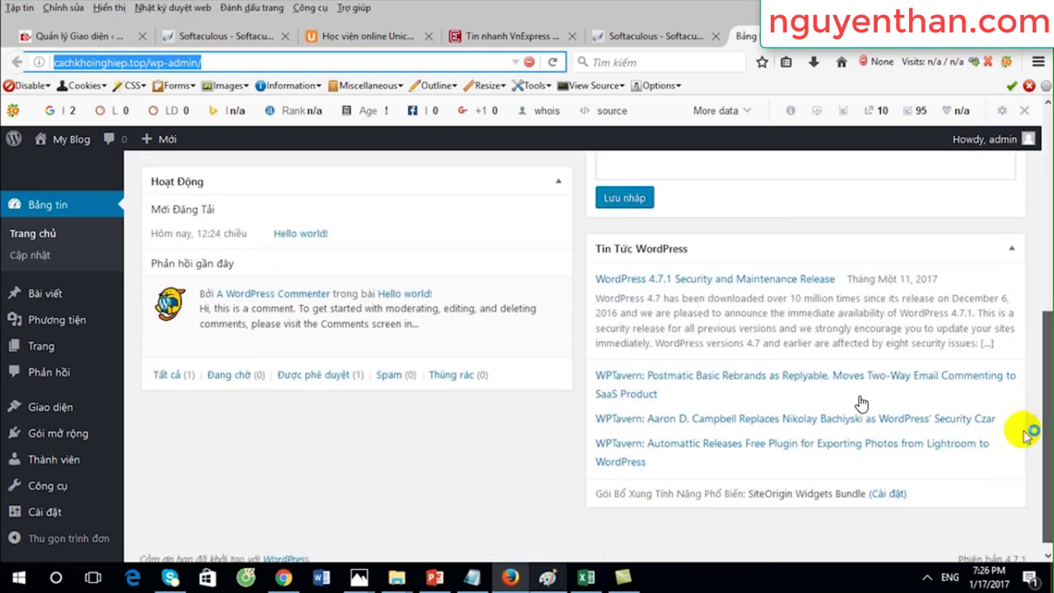
scroll(1024, 429, "up", 10)
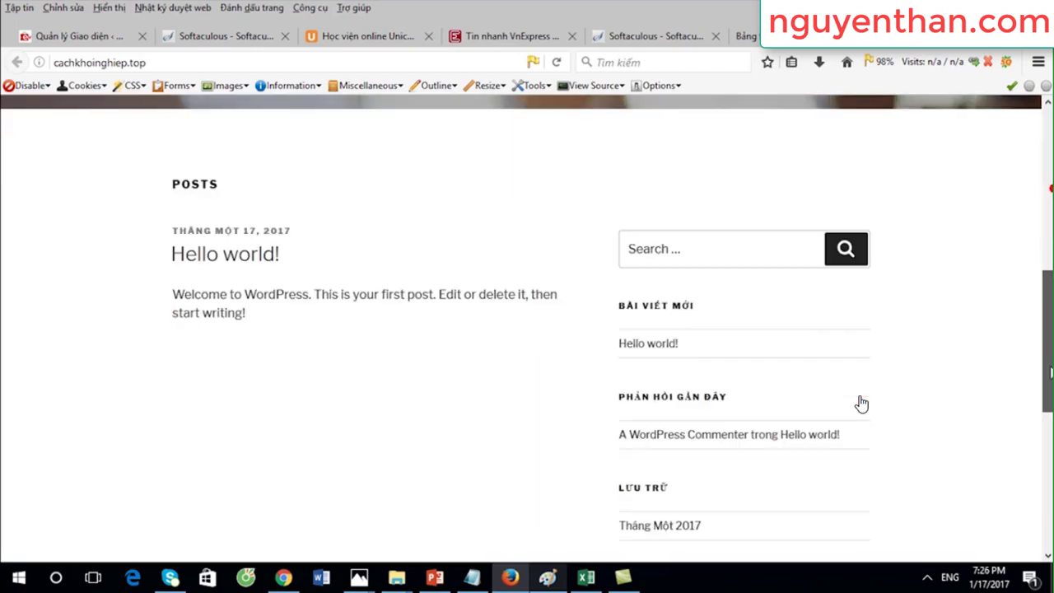
Scroll up and down the blog front page to look over the sidebar widgets, Meta and footer.
scroll(861, 404, "down", 5)
scroll(861, 403, "up", 3)
scroll(861, 403, "down", 8)
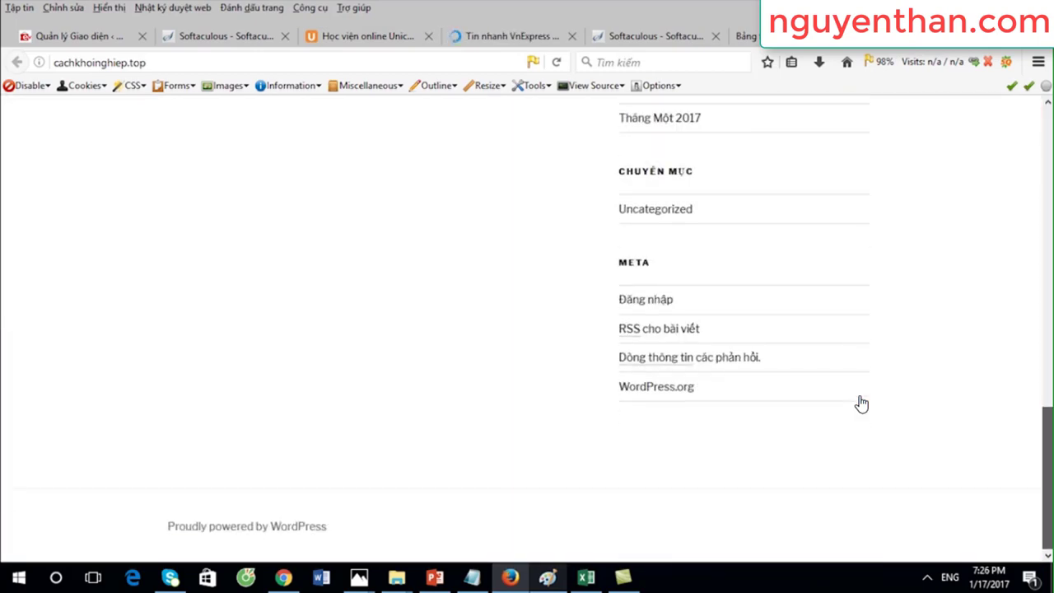
scroll(861, 404, "up", 8)
scroll(860, 404, "down", 6)
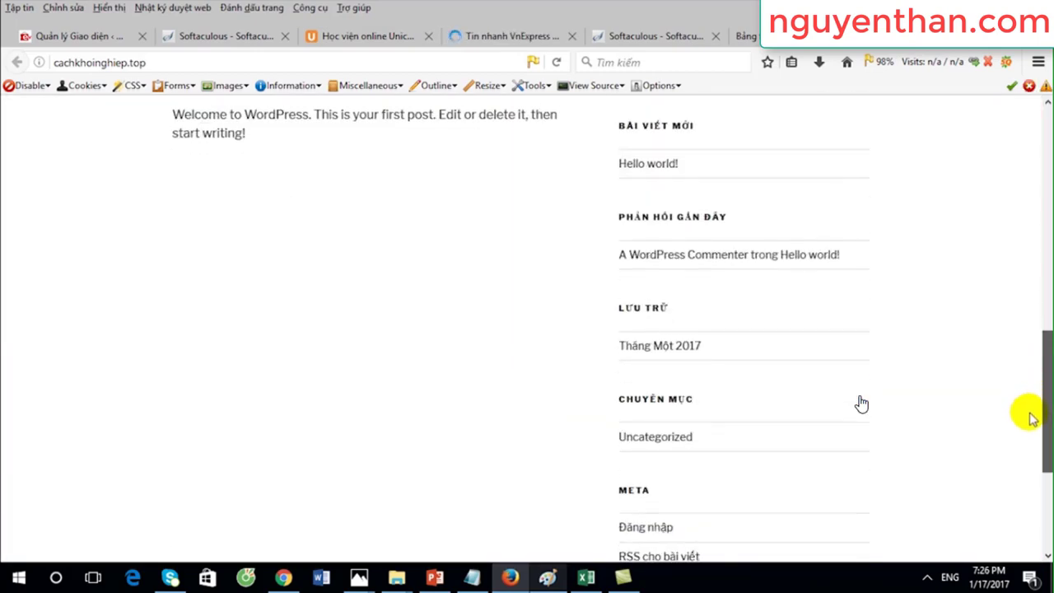
scroll(860, 403, "up", 7)
scroll(861, 403, "down", 8)
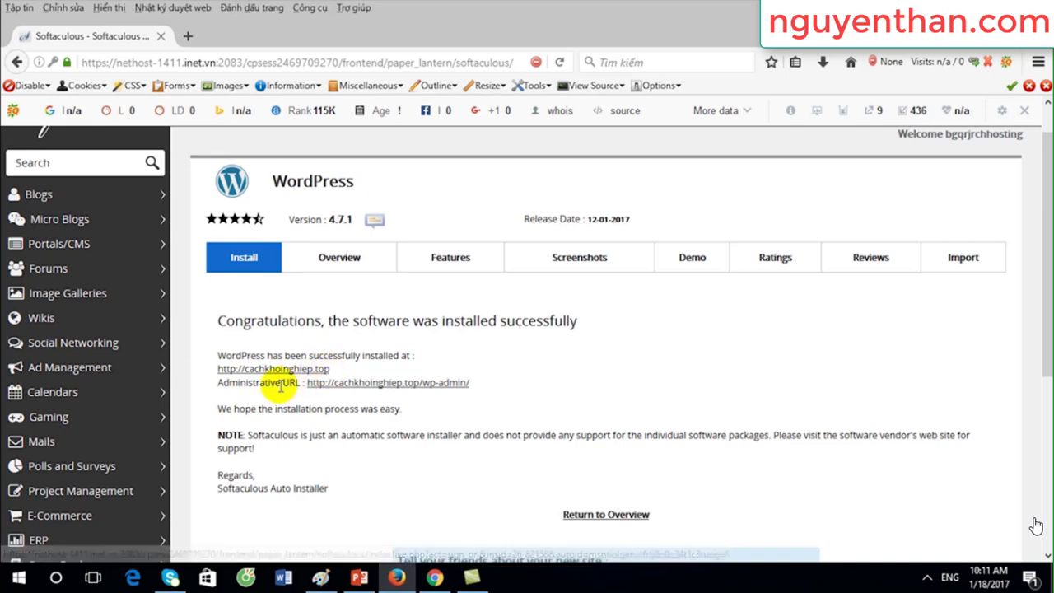
Select the wp-admin Administrative URL on the Softaculous confirmation page to copy it.
left_click_drag(305, 384, 471, 384)
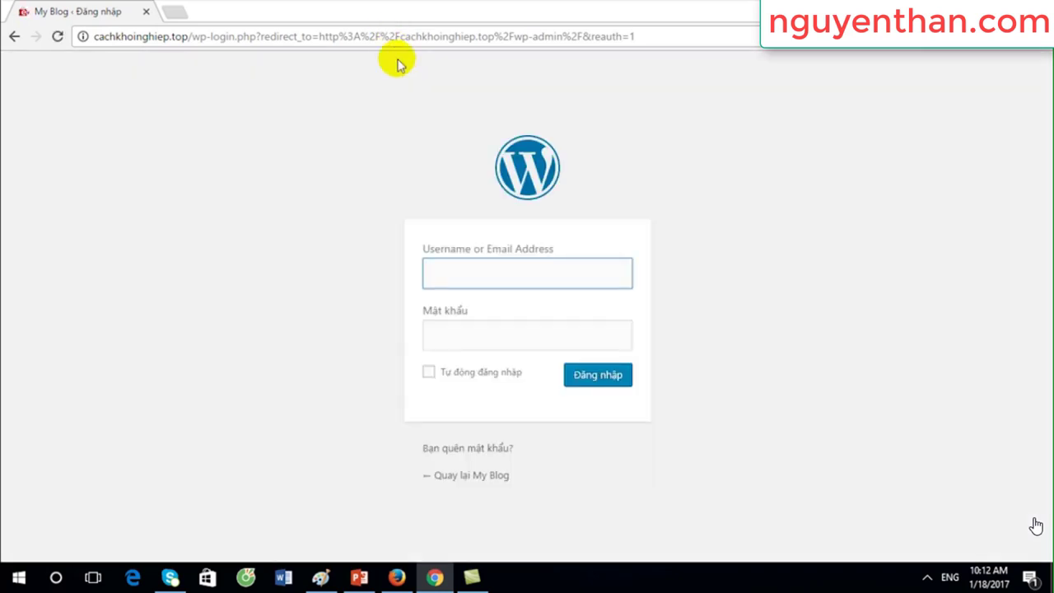
Log in as admin using the saved username suggestion and the pasted password.
left_click(439, 270)
type("admin")
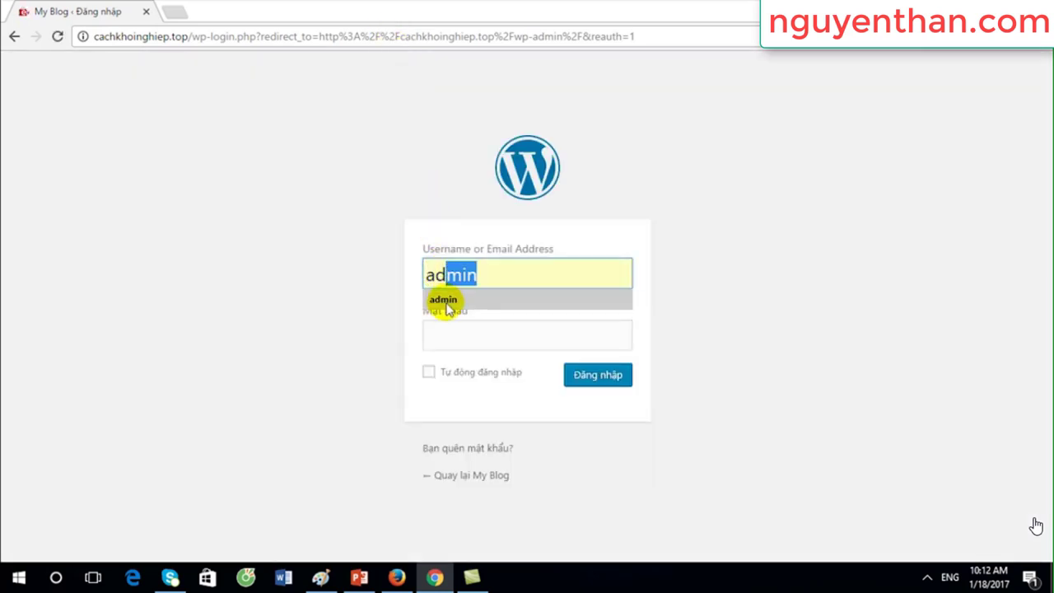
left_click(444, 299)
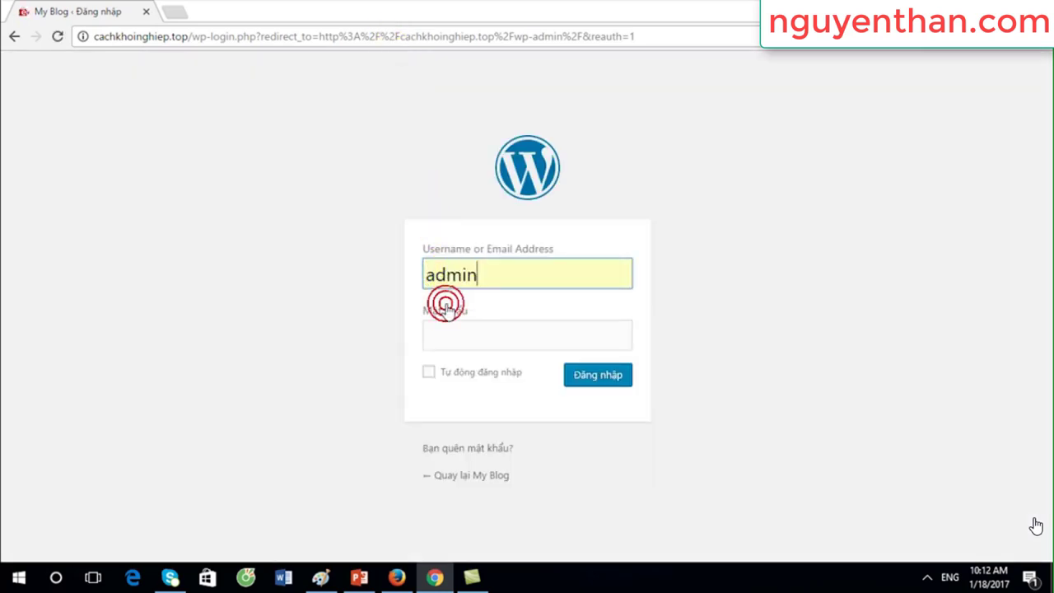
left_click(451, 338)
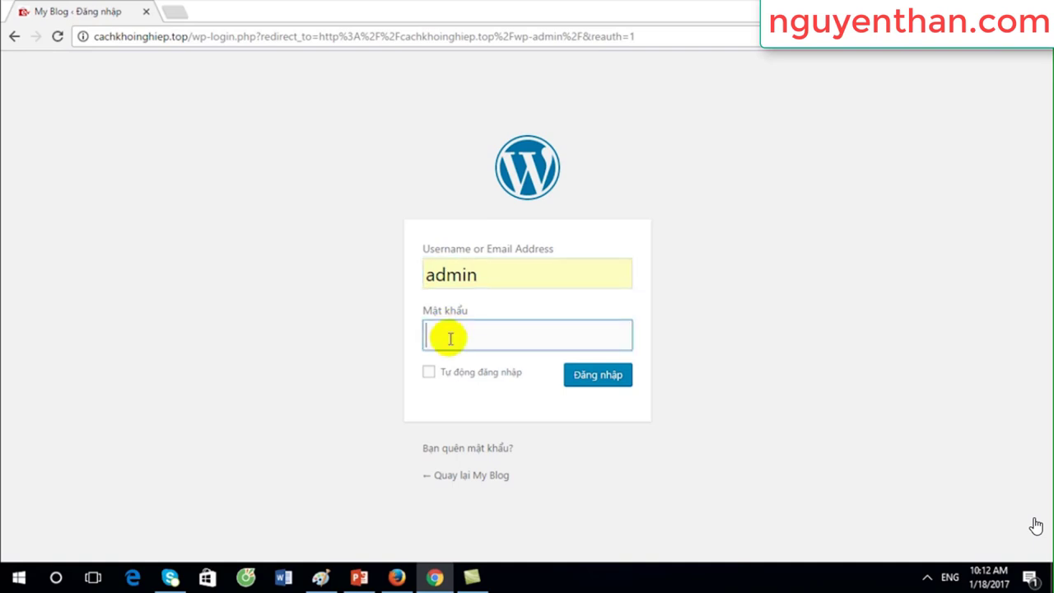
key("ctrl+v")
key("Return")
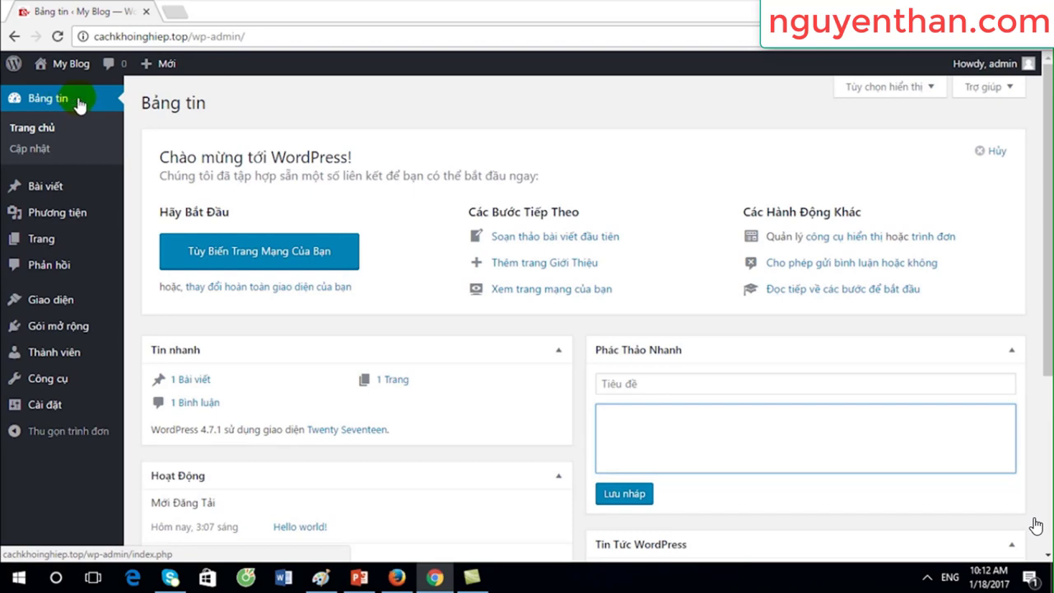
mouse_move(30, 187)
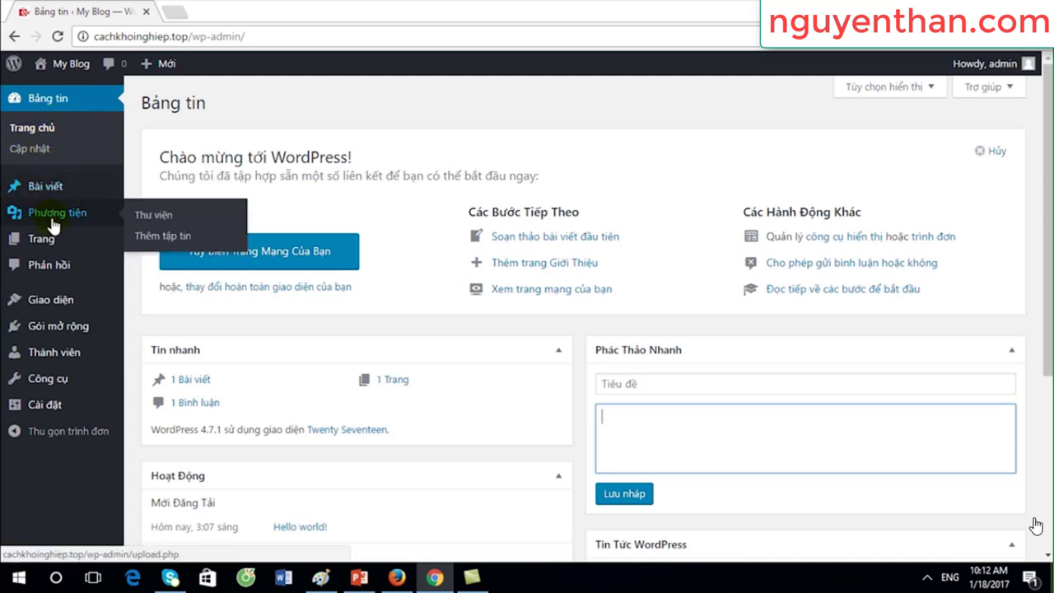
mouse_move(57, 246)
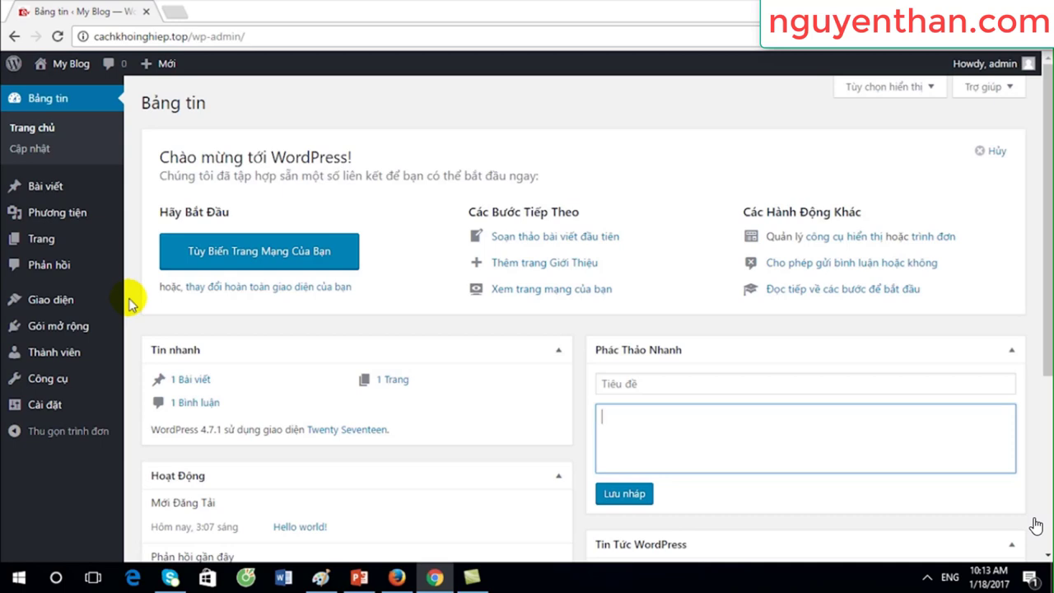
mouse_move(117, 306)
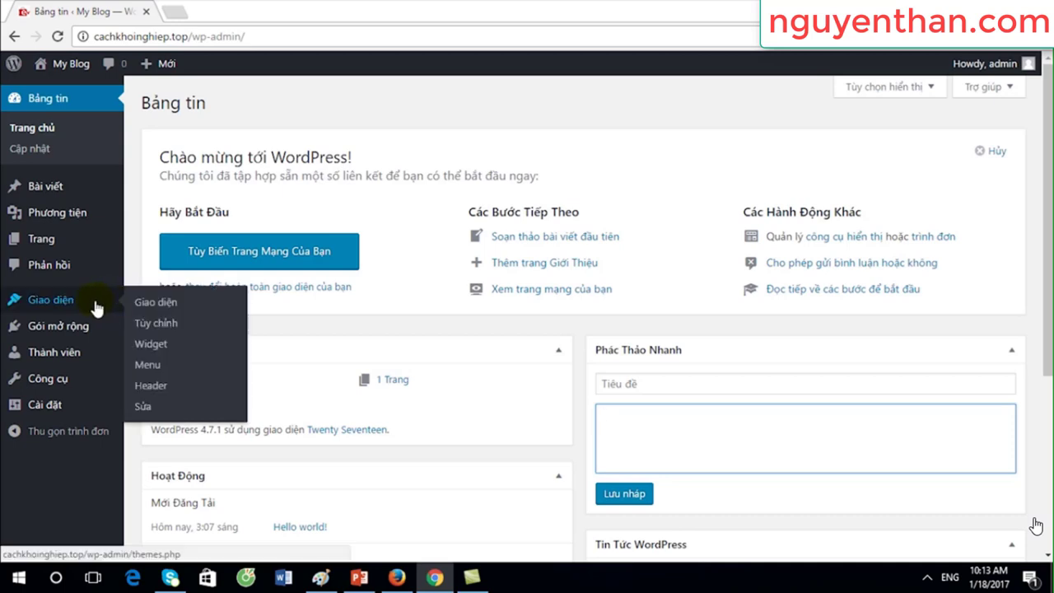
Activate the Twenty Sixteen theme from the installed themes list.
left_click(156, 302)
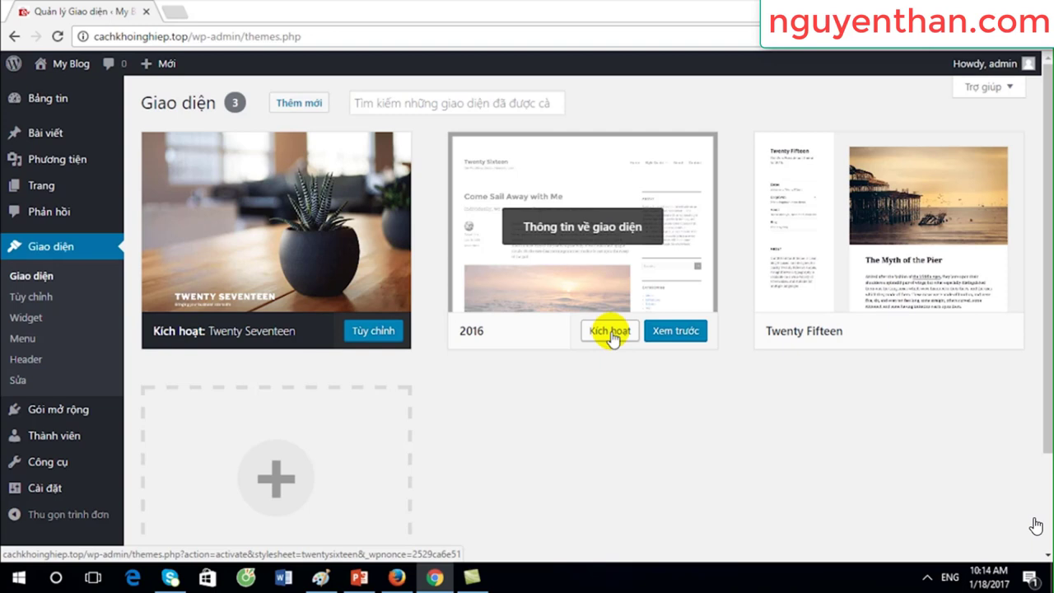
left_click(610, 333)
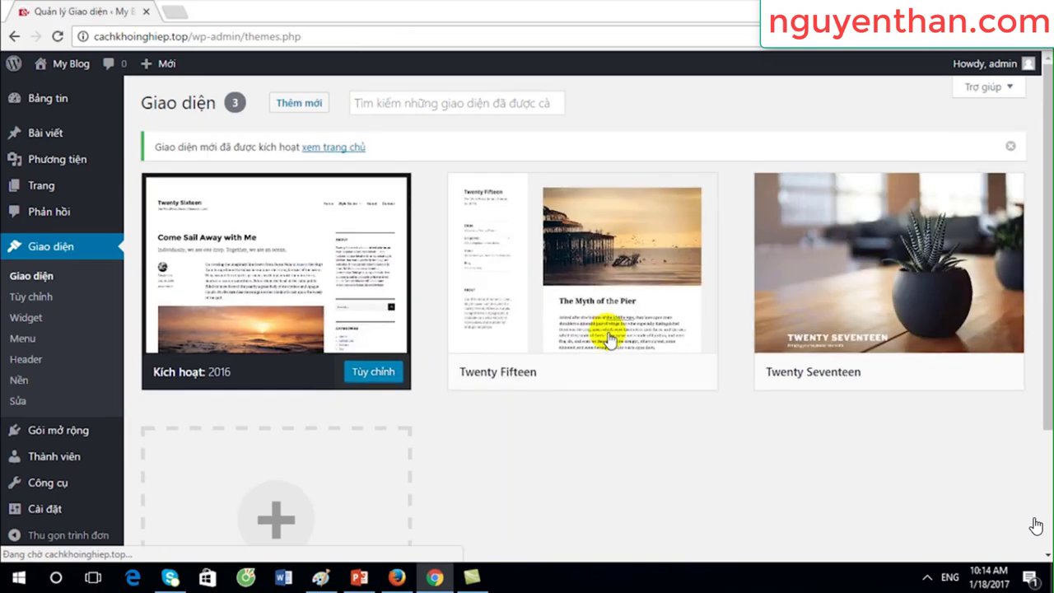
mouse_move(610, 338)
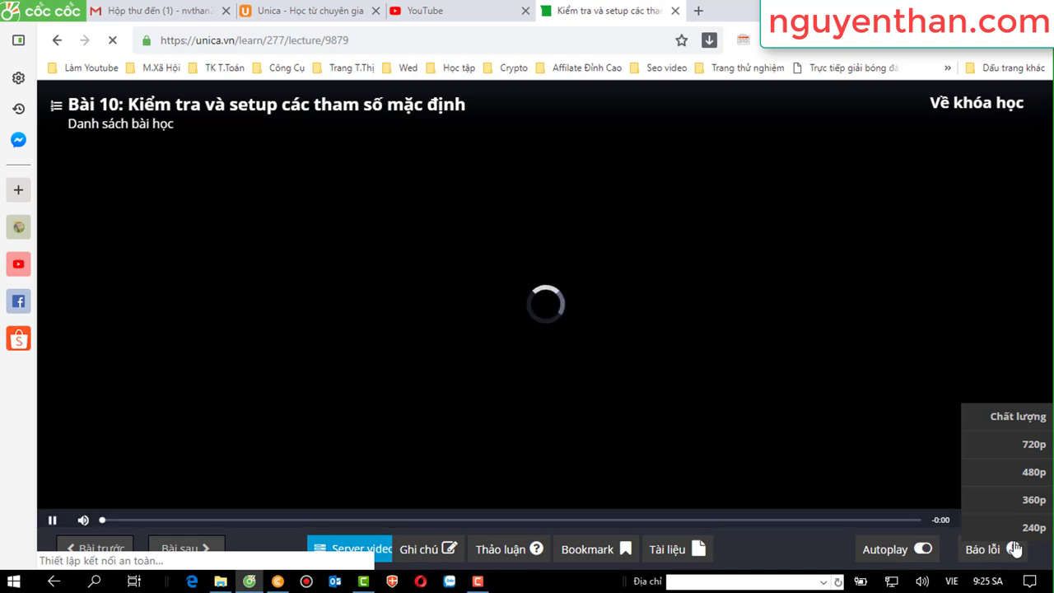
Switch the Bài 10 lesson video to 720p quality and play it full screen.
left_click(977, 521)
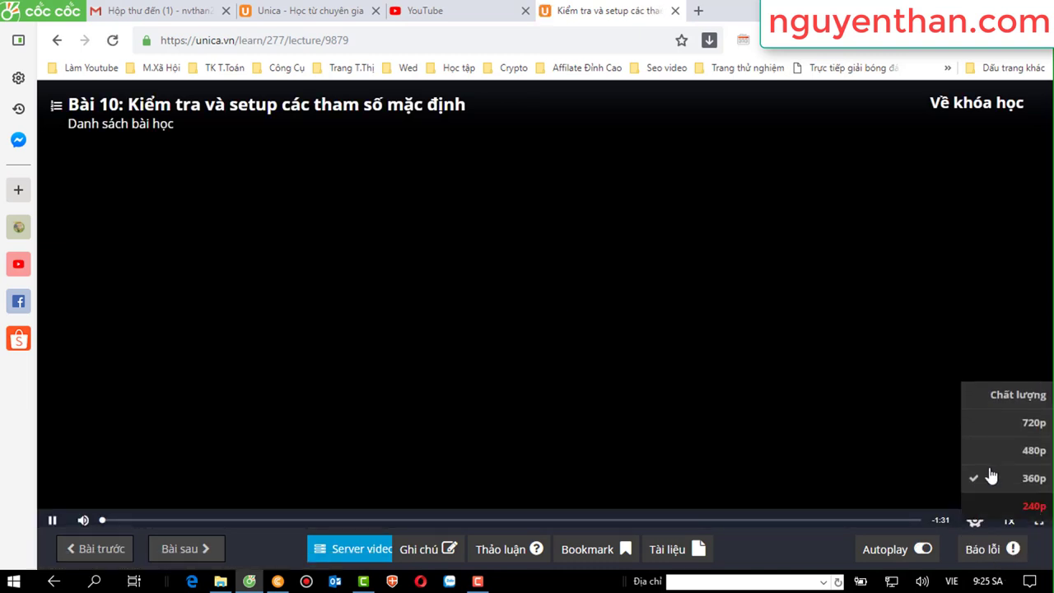
left_click(998, 428)
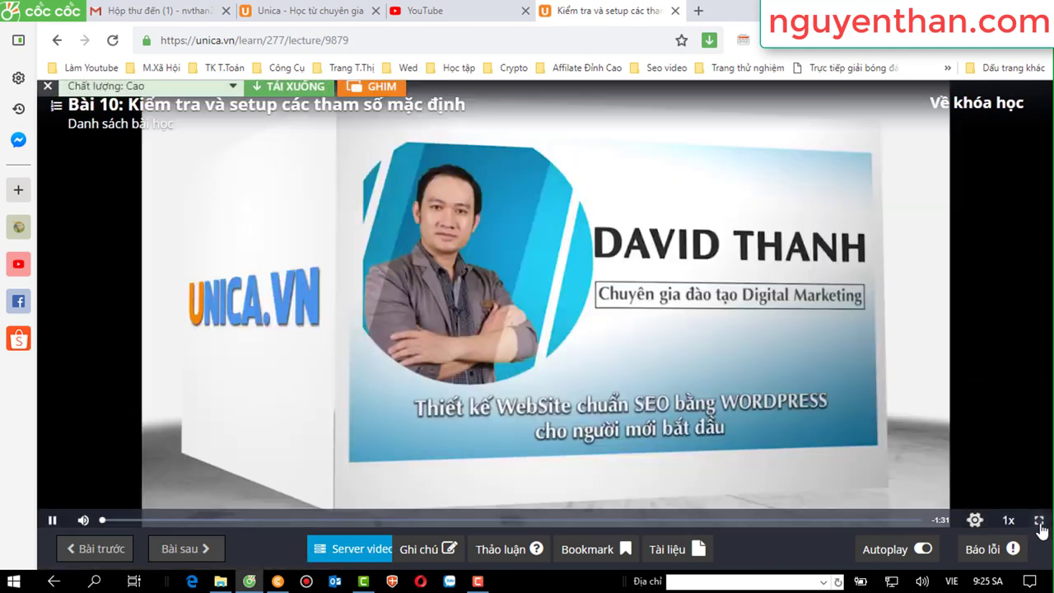
left_click(1040, 524)
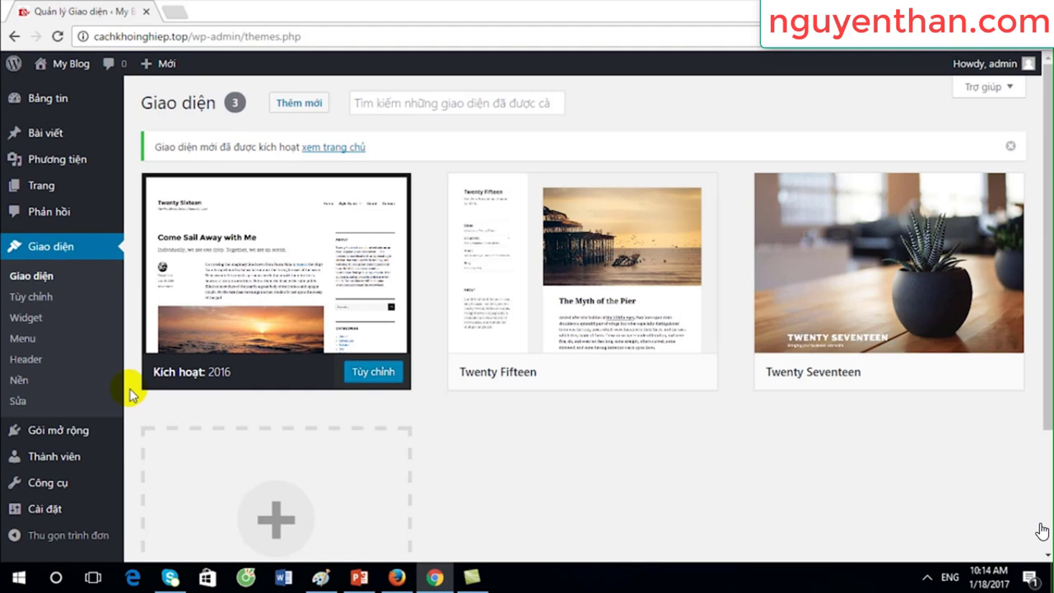
Go to Settings > Reading (Cài đặt > Đọc) in the WordPress admin menu.
mouse_move(39, 519)
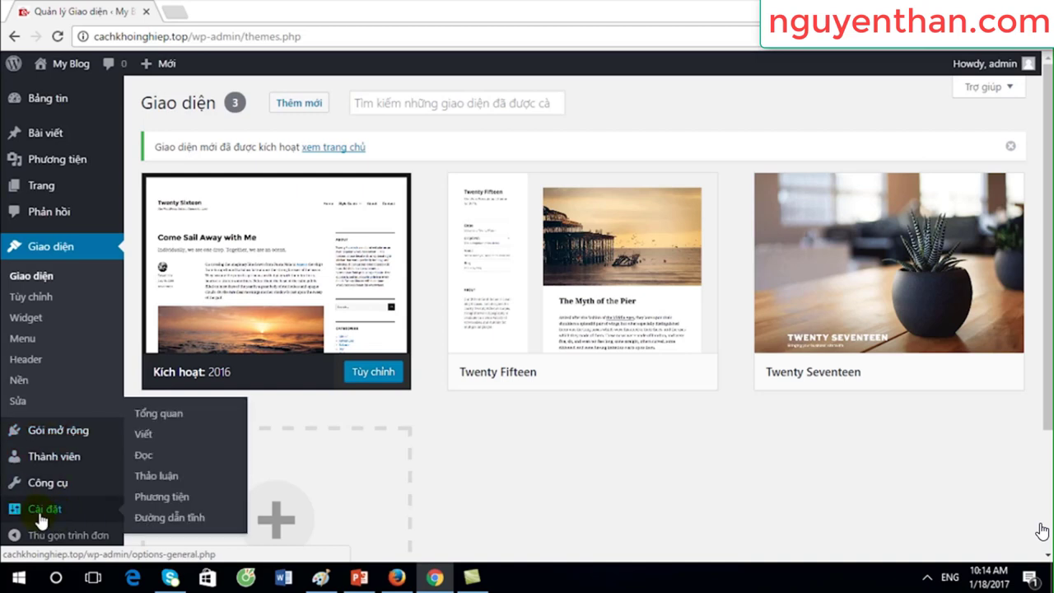
left_click(145, 463)
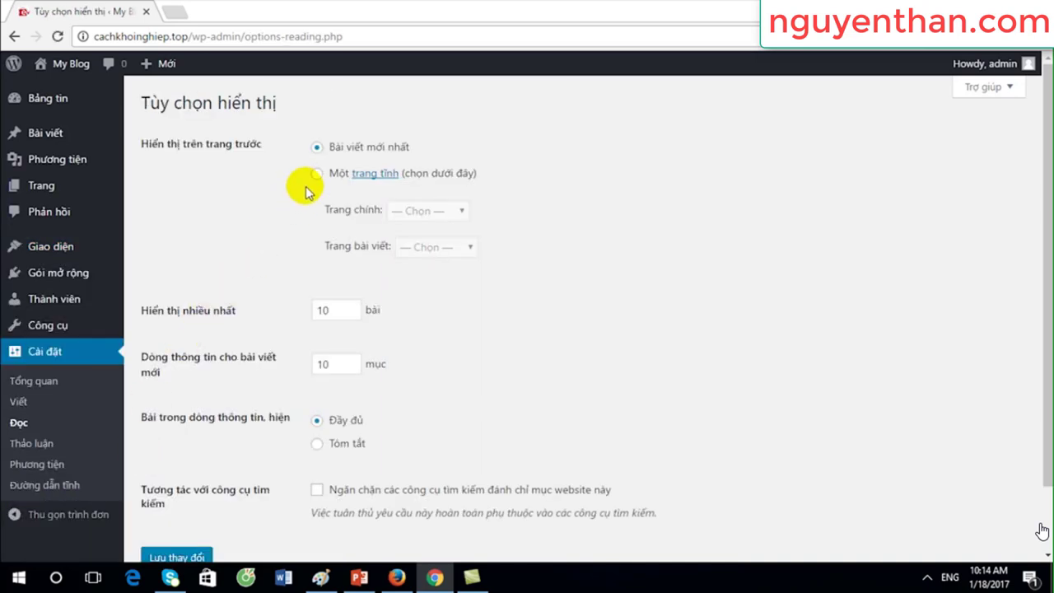